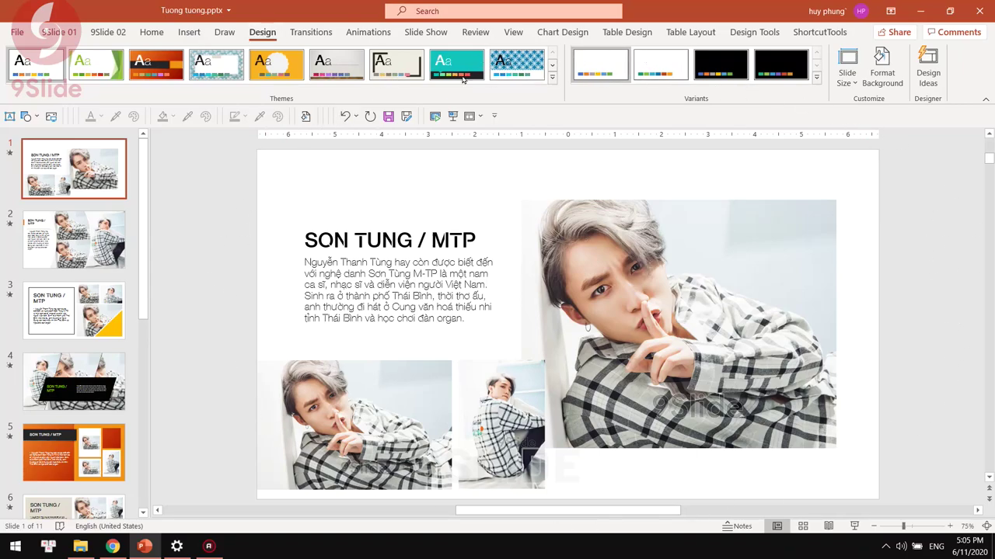
Preview slides 2 through 6 of the finished restyled deck
click(91, 231)
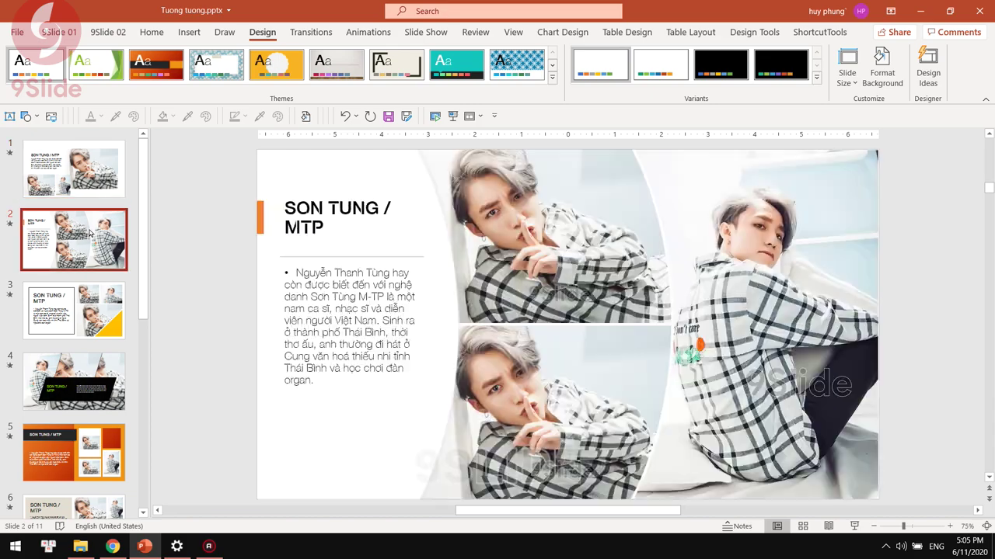
click(90, 314)
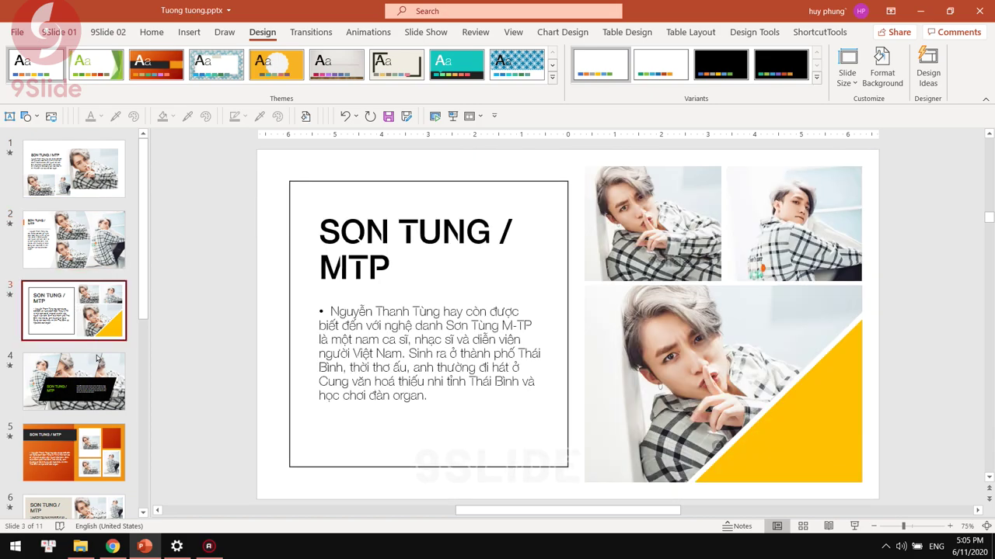
click(97, 378)
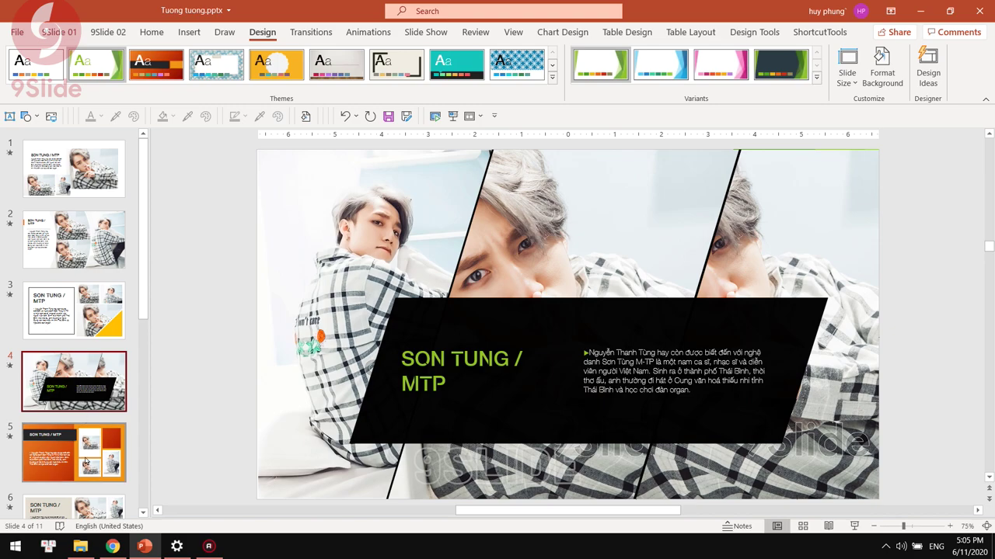
click(86, 461)
scroll(85, 437, down, 2)
click(92, 399)
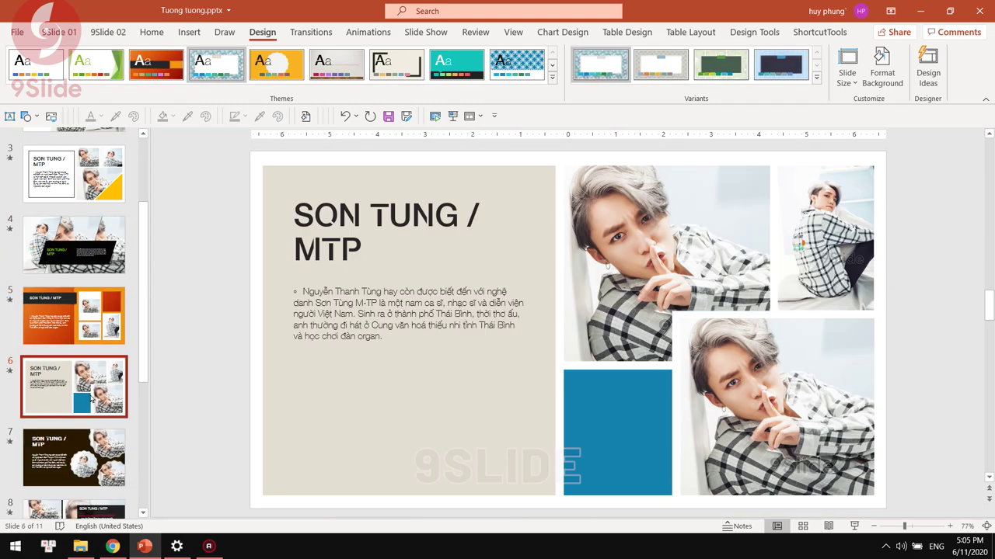
Preview the remaining slides 7 through 11, ending on the last slide
scroll(91, 400, down, 1)
click(92, 400)
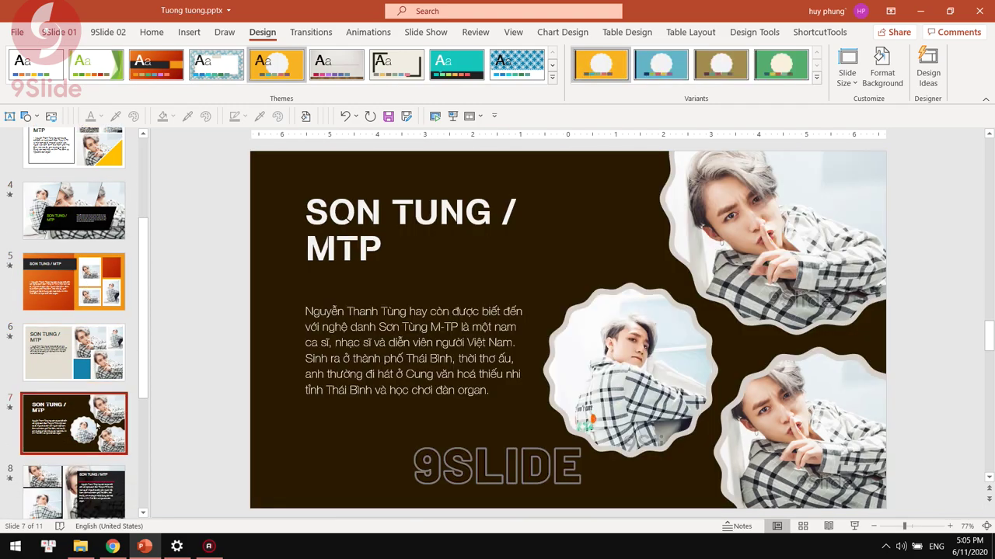
scroll(101, 420, down, 2)
scroll(102, 412, down, 1)
click(104, 400)
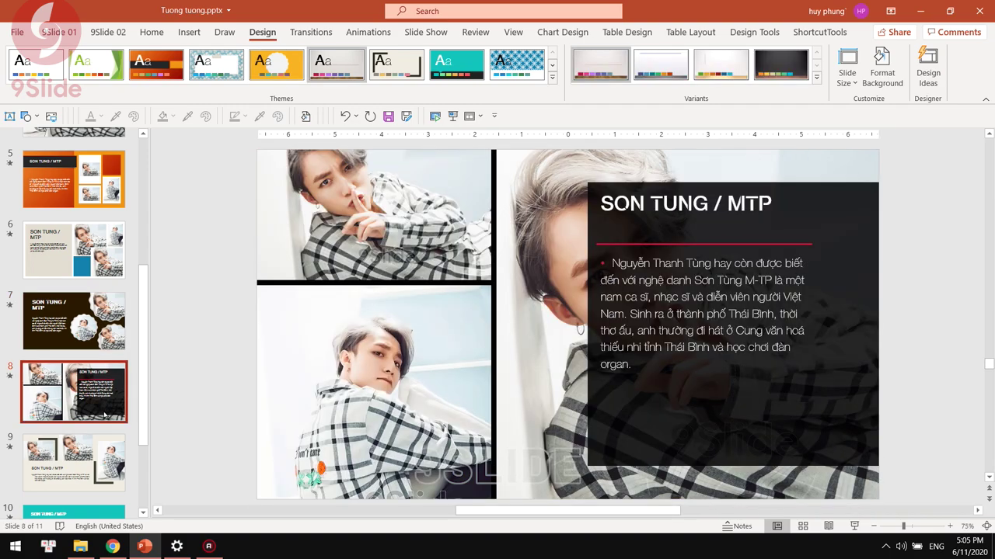
scroll(105, 417, down, 1)
click(104, 420)
scroll(104, 419, down, 2)
click(103, 438)
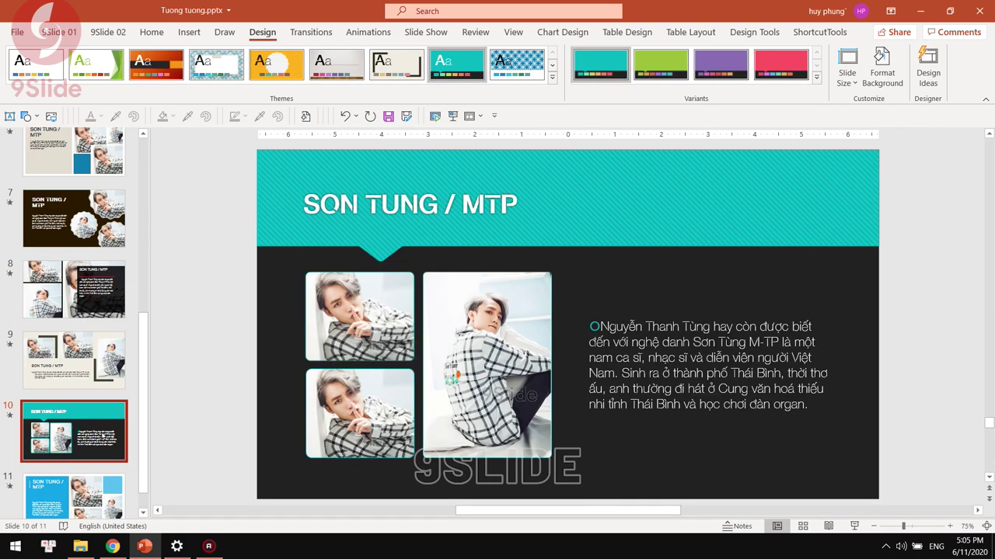
scroll(104, 436, down, 1)
click(104, 462)
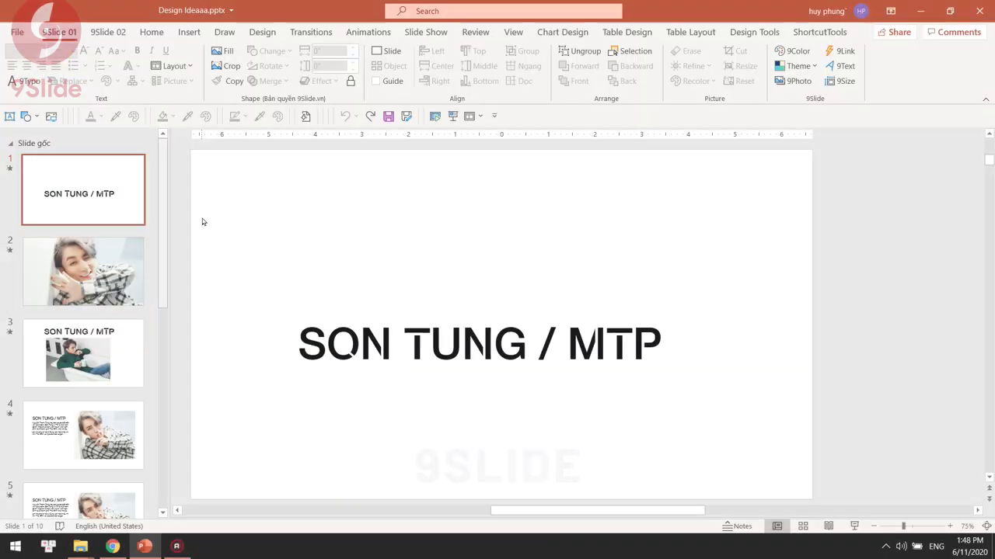
Try pastel swirl, lion photo, sheep photo and white curves Design Ideas on the title slide
click(262, 35)
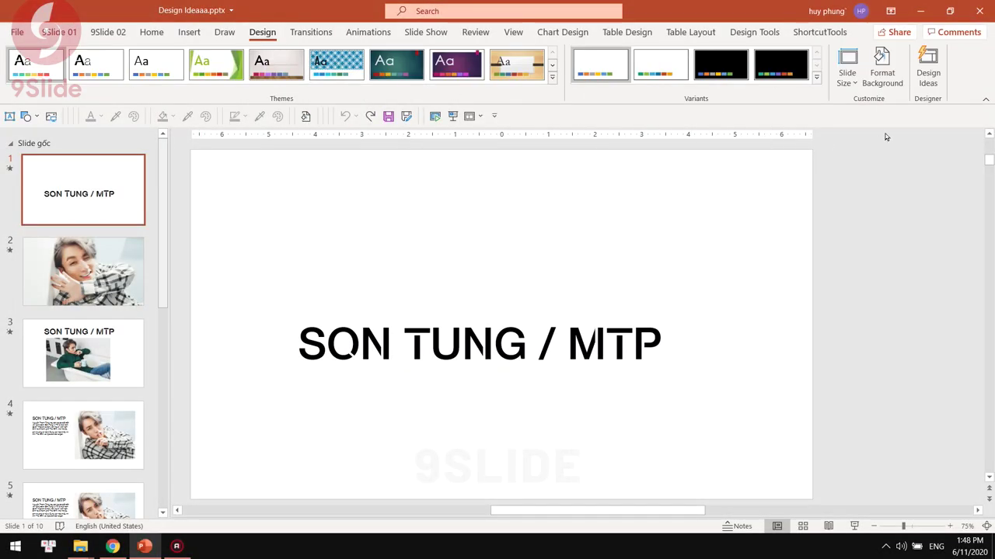
click(936, 91)
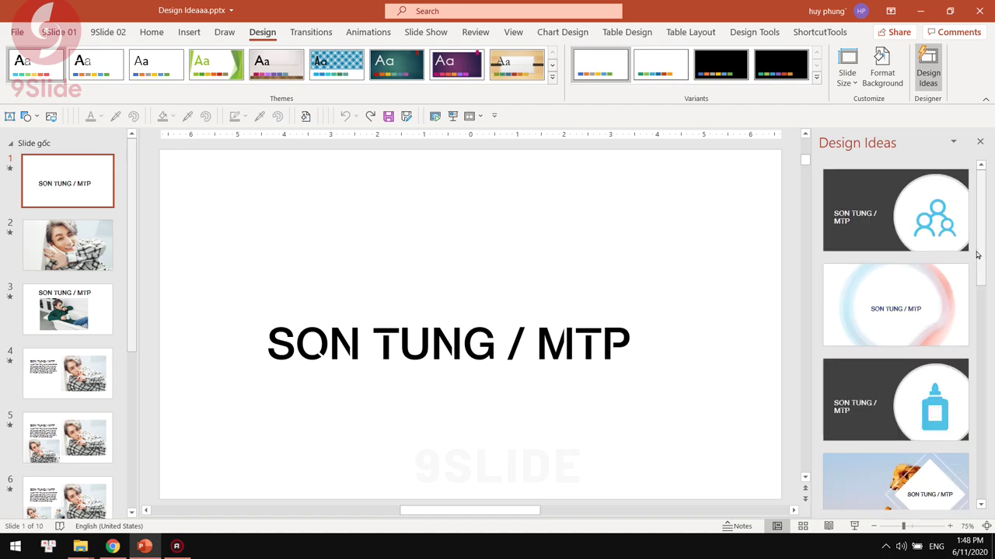
click(956, 289)
scroll(881, 447, down, 1)
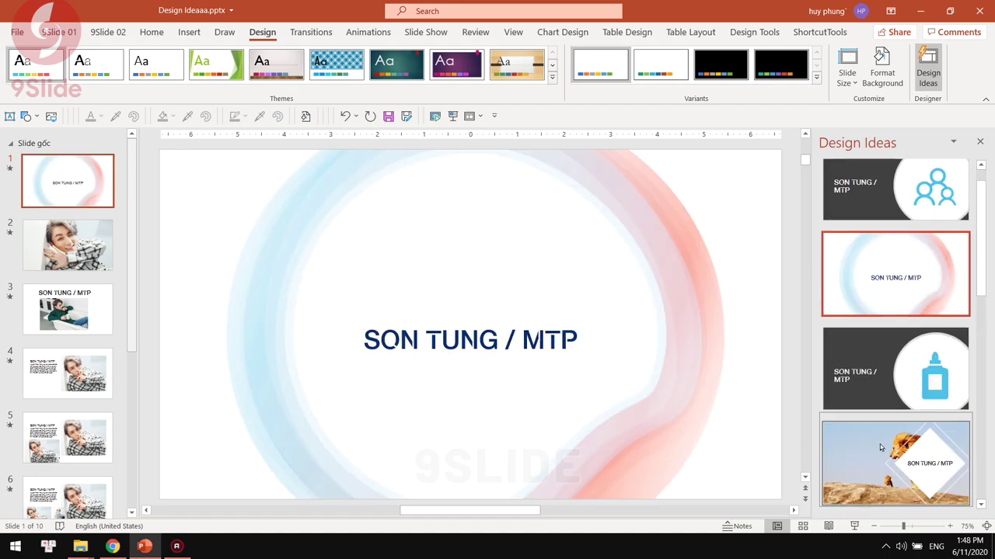
click(890, 458)
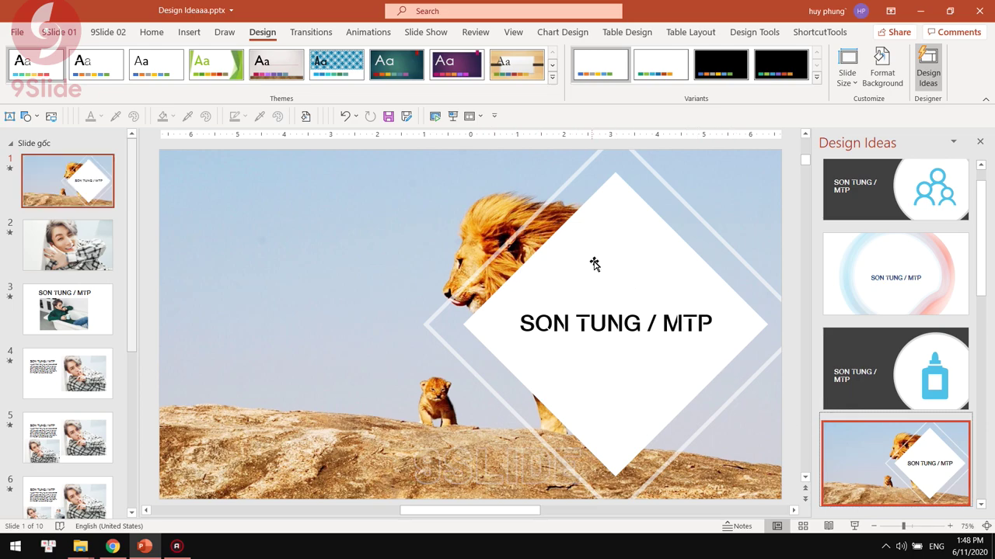
scroll(881, 365, down, 4)
click(904, 424)
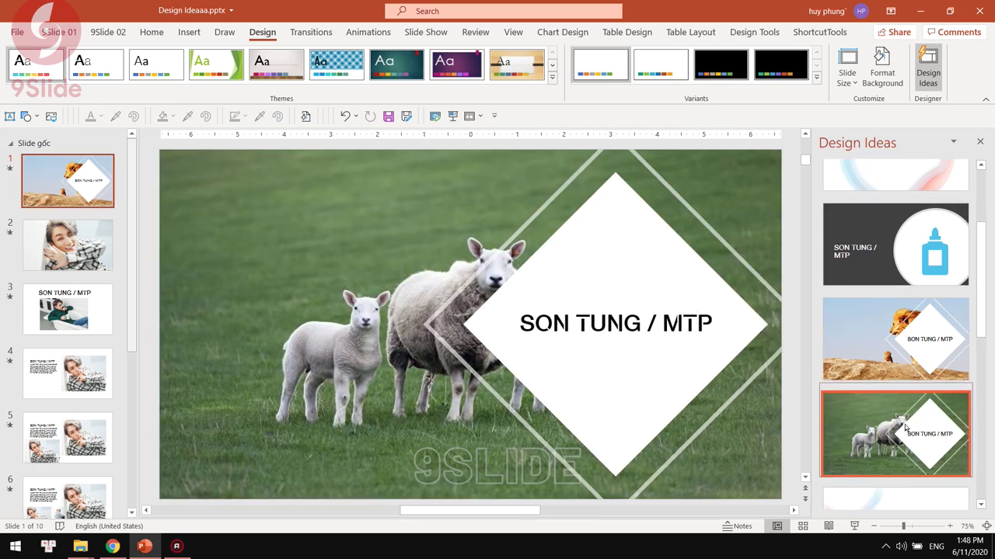
click(906, 424)
Try the yellow bar, teal yellow-sun, second teal and pastel gradient title designs
scroll(906, 424, down, 1)
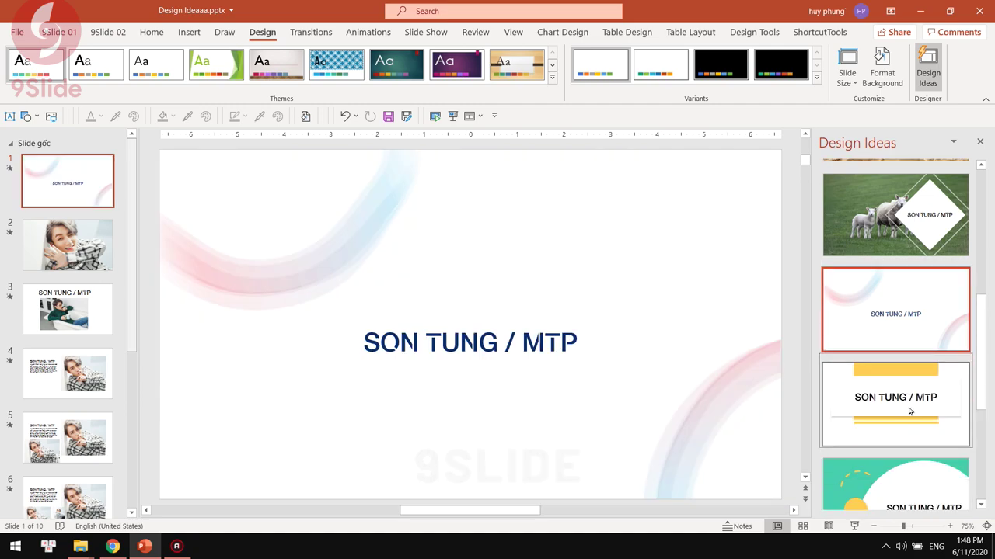
click(913, 400)
scroll(913, 399, down, 3)
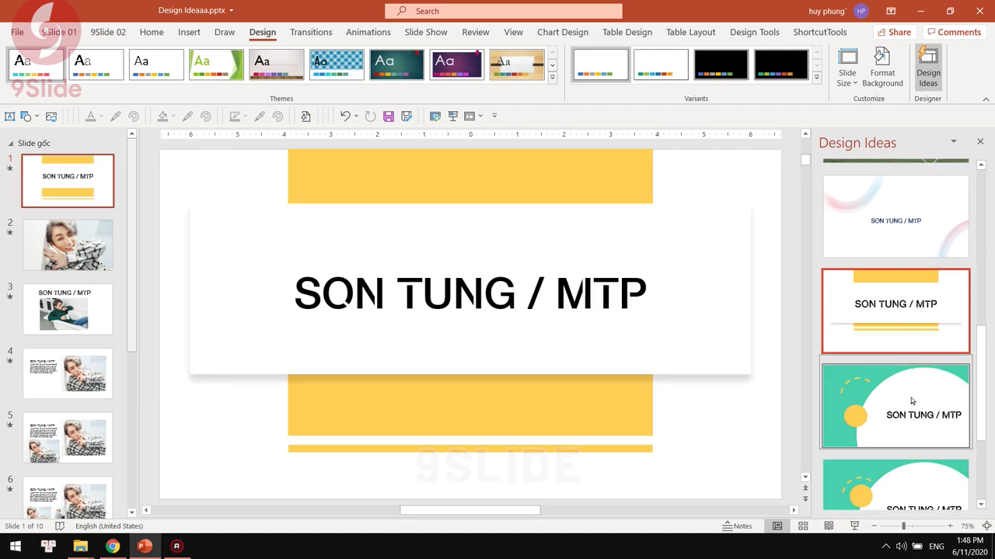
click(912, 401)
scroll(912, 401, down, 3)
click(912, 401)
scroll(911, 404, down, 3)
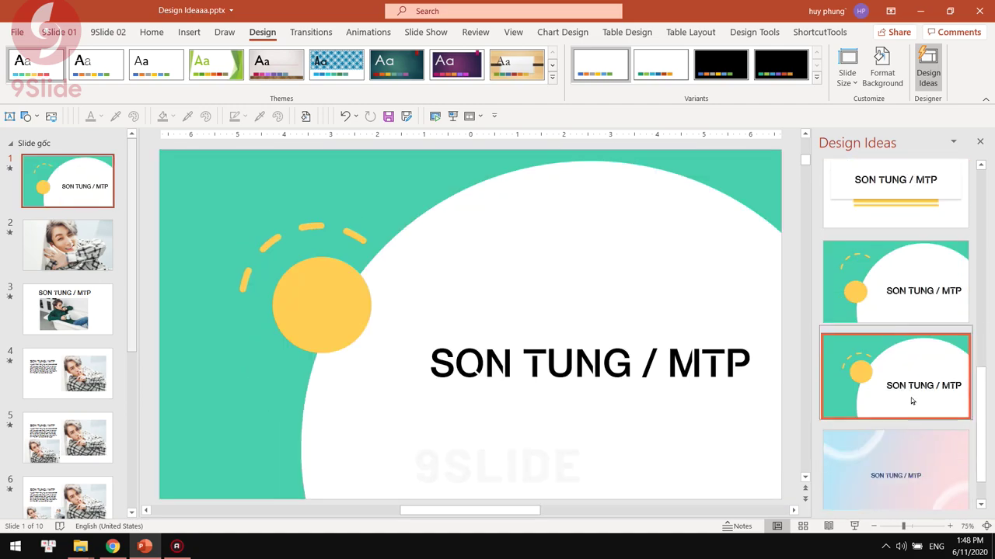
click(911, 410)
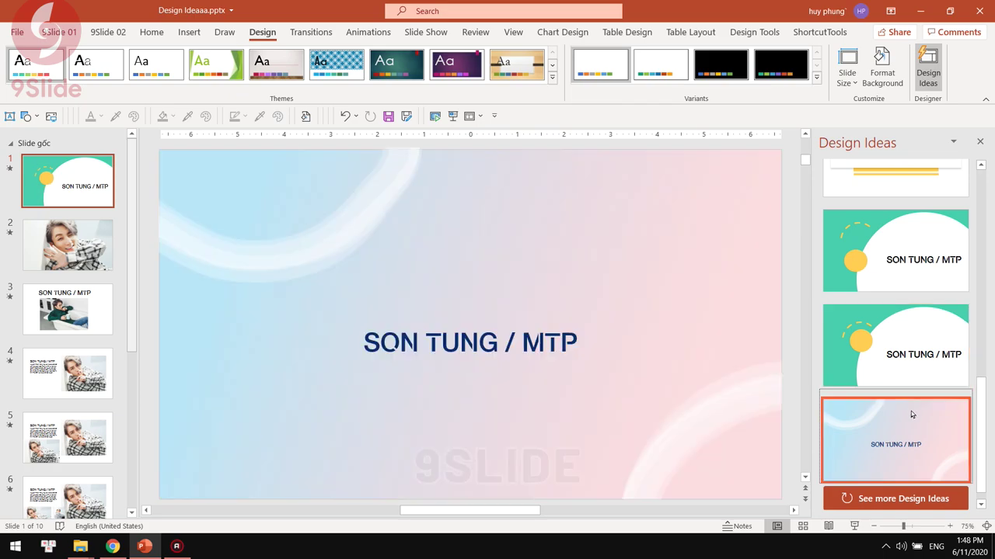
From more suggestions, try pastel gradient, teal diamond, geometric shapes and yellow title designs
click(906, 497)
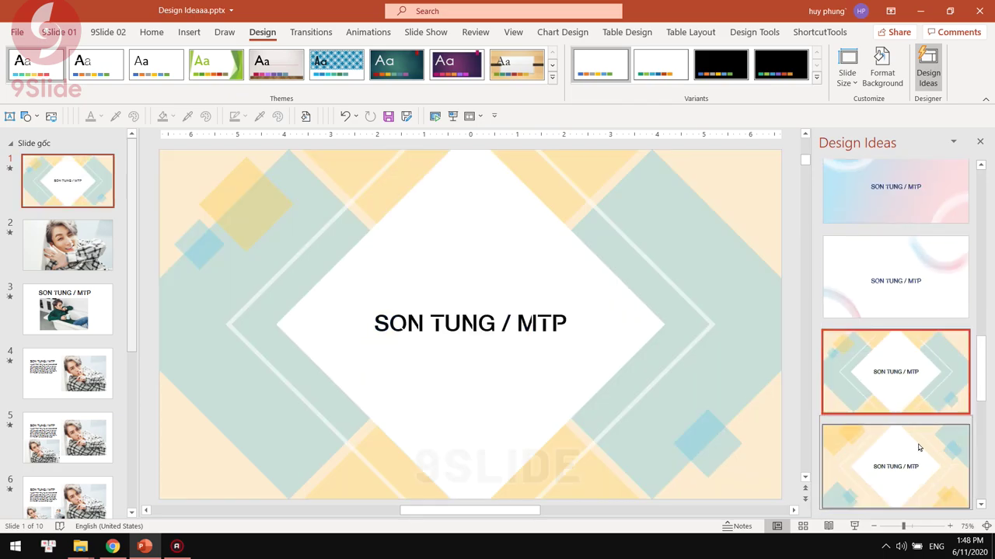
click(918, 448)
scroll(919, 447, down, 3)
click(917, 444)
scroll(917, 444, down, 3)
click(932, 436)
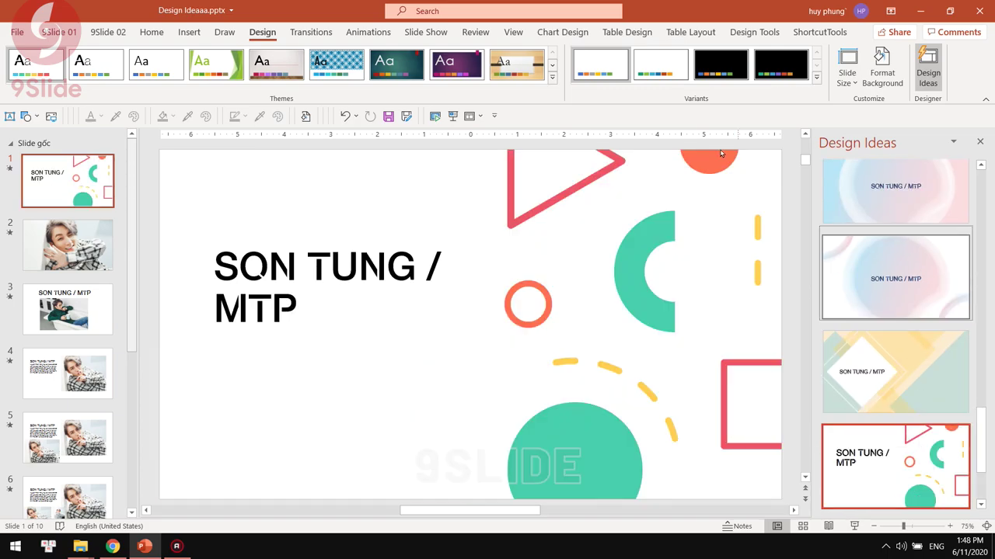
scroll(946, 432, down, 3)
click(940, 435)
Try the yellow-and-white framed, two swirl variants and teal circle title designs
click(907, 487)
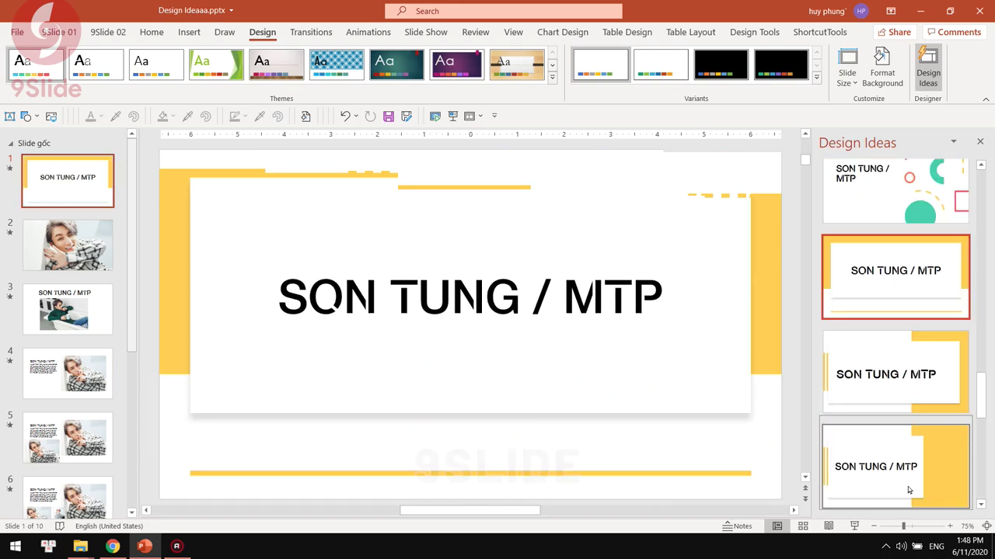
click(918, 455)
click(907, 482)
scroll(913, 466, down, 3)
click(917, 453)
scroll(917, 453, down, 3)
click(917, 450)
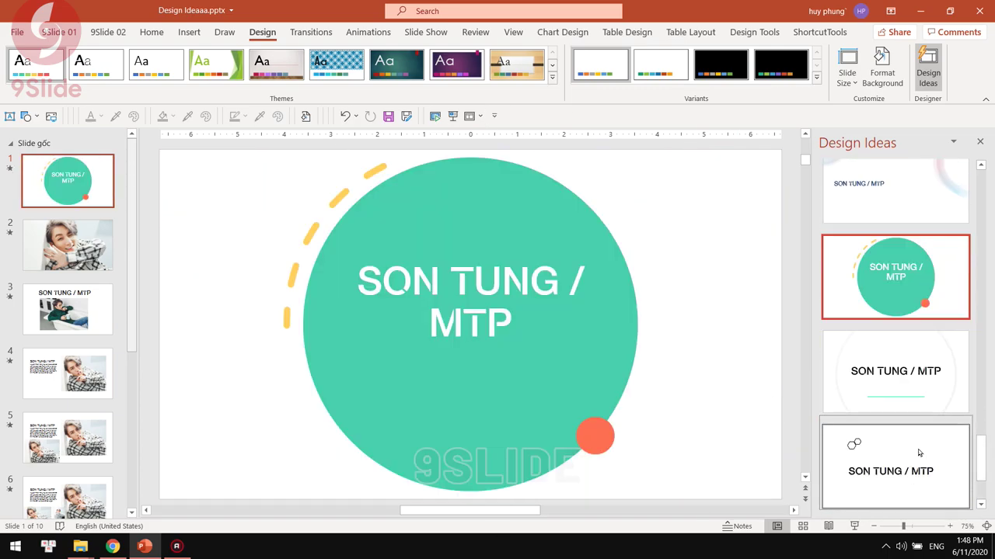
scroll(911, 489, down, 3)
Try the diamond, pastel gradient, yellow and overlapping blue circles title designs
click(911, 488)
scroll(911, 388, down, 3)
click(910, 373)
scroll(911, 373, down, 3)
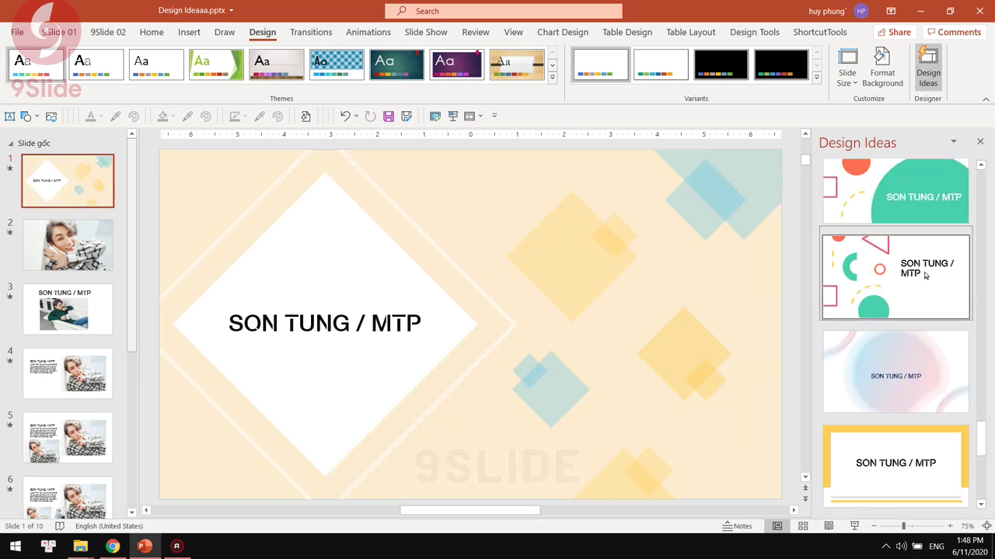
click(911, 353)
scroll(911, 353, down, 3)
click(911, 353)
scroll(917, 388, down, 3)
click(921, 435)
scroll(923, 436, down, 3)
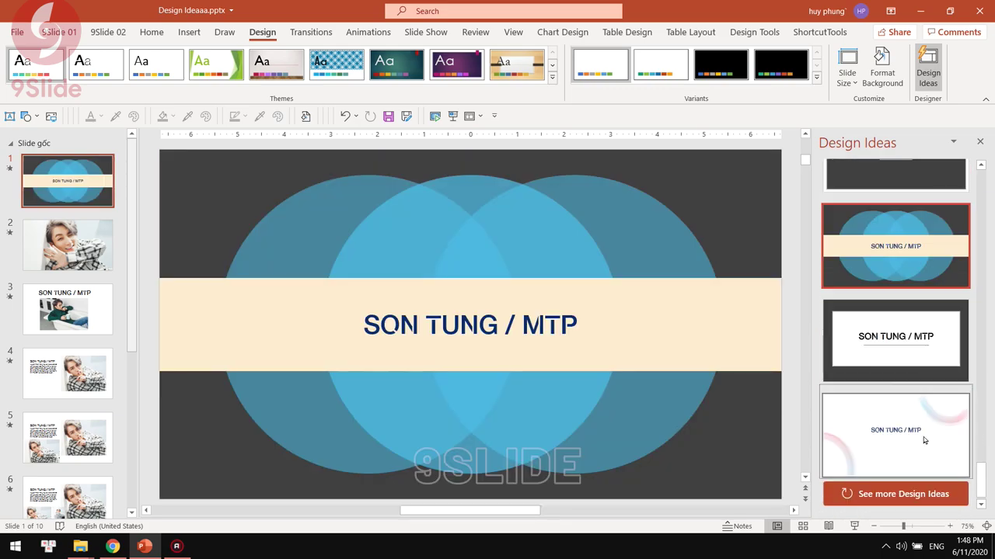
Apply the teal and yellow design to the title slide
scroll(937, 472, down, 3)
click(937, 466)
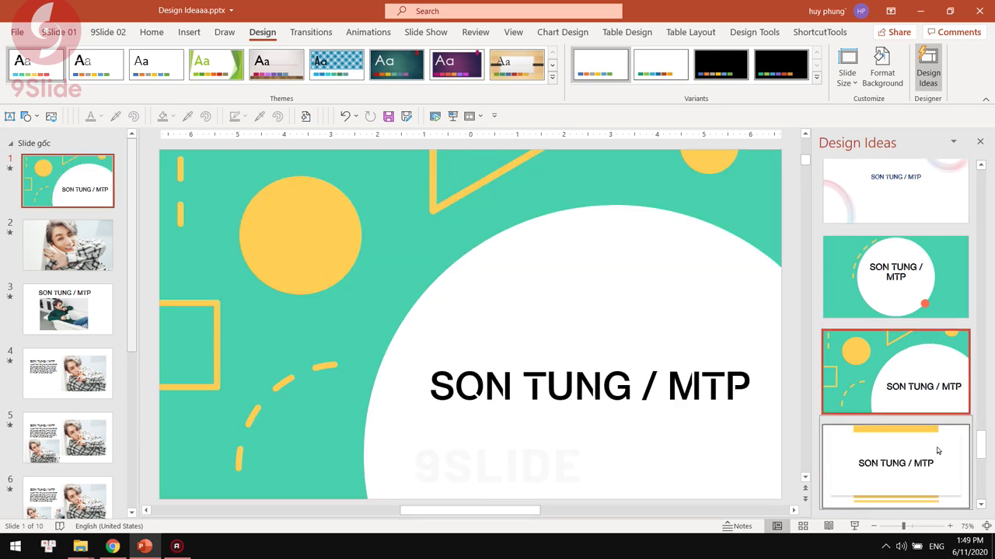
scroll(937, 450, down, 3)
scroll(929, 450, down, 3)
scroll(929, 450, down, 1)
Give the title slide a swirl design, then try oval, tilted-frame, hexagon and lined photo designs on slide 2
click(928, 466)
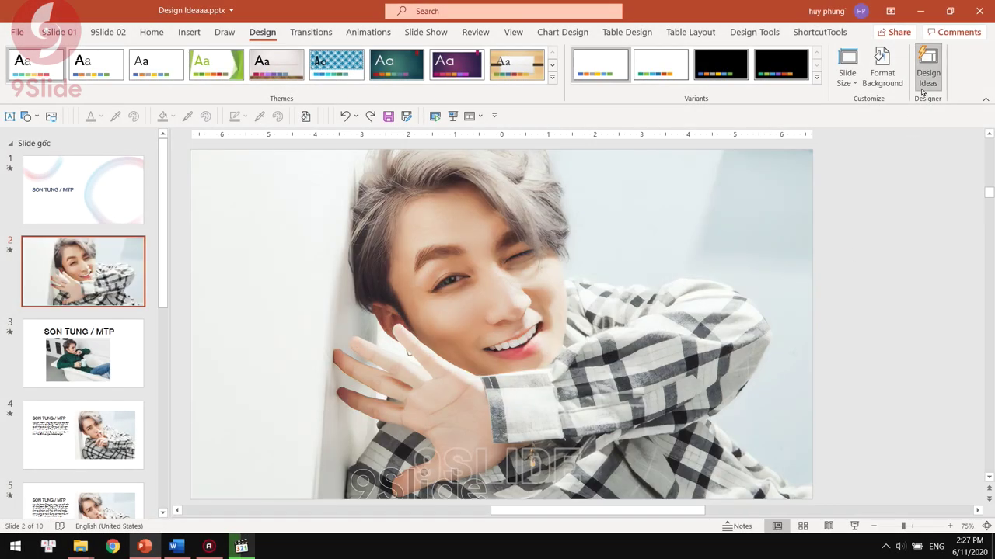
click(927, 73)
click(920, 307)
scroll(920, 336, down, 1)
click(919, 336)
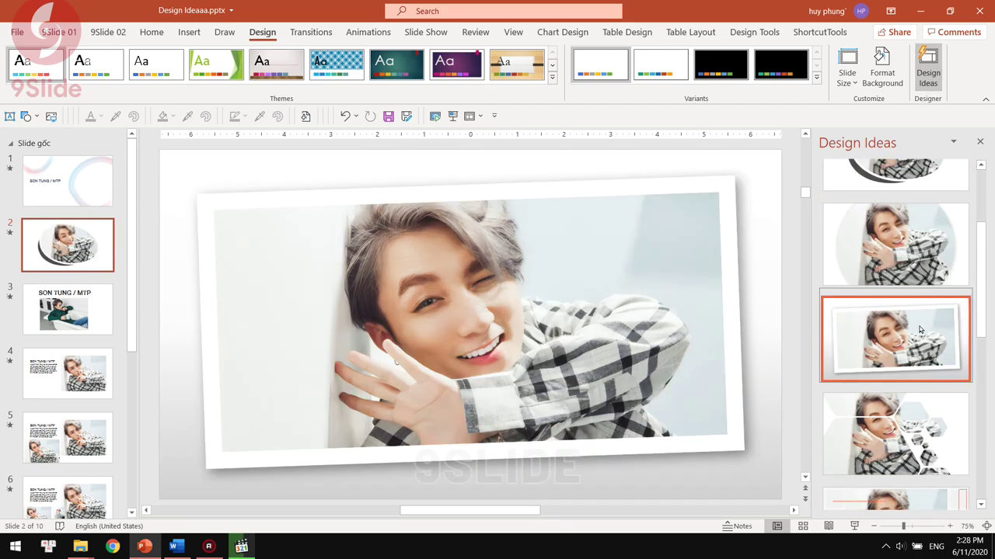
scroll(919, 336, down, 1)
click(919, 335)
click(919, 336)
Try hexagon, brushed circle and soft blob-shaped photo designs on slide 2
scroll(919, 335, down, 1)
click(921, 349)
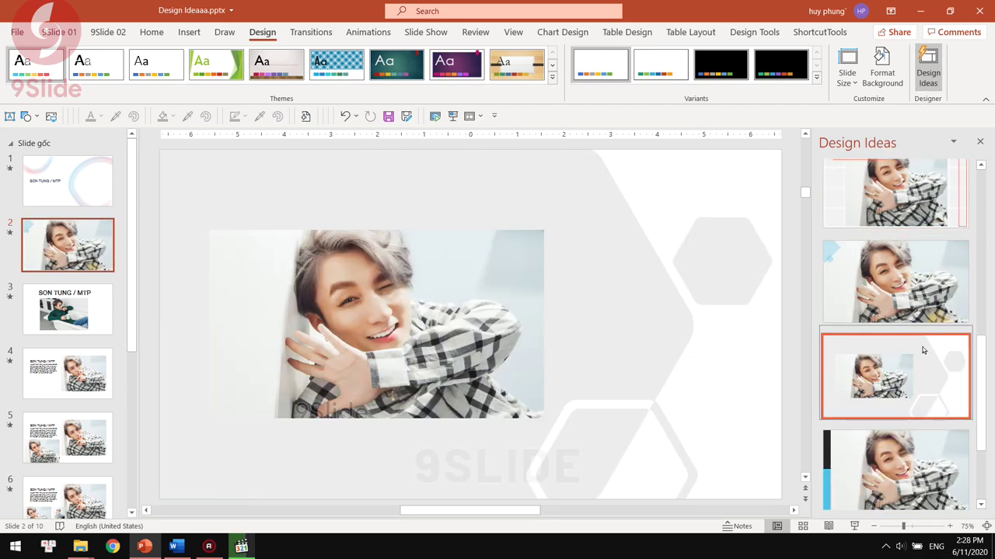
scroll(921, 349, down, 1)
click(921, 406)
click(911, 481)
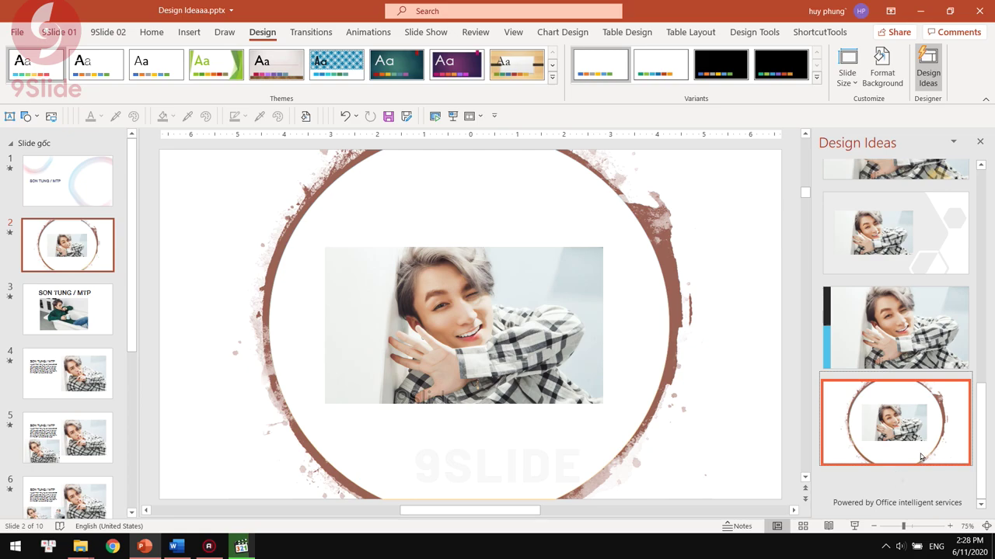
scroll(921, 459, down, 2)
click(933, 445)
scroll(934, 444, down, 1)
scroll(936, 445, down, 2)
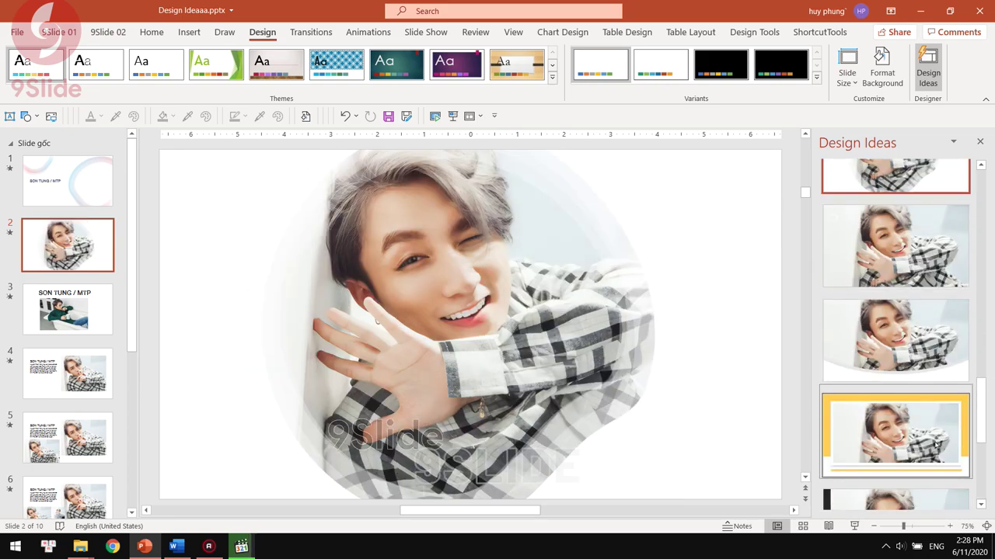
scroll(936, 444, down, 1)
Try the dark bar, blue-framed, hexagon and red circle photo designs on slide 2
click(936, 445)
scroll(935, 444, down, 1)
click(933, 444)
scroll(931, 451, down, 1)
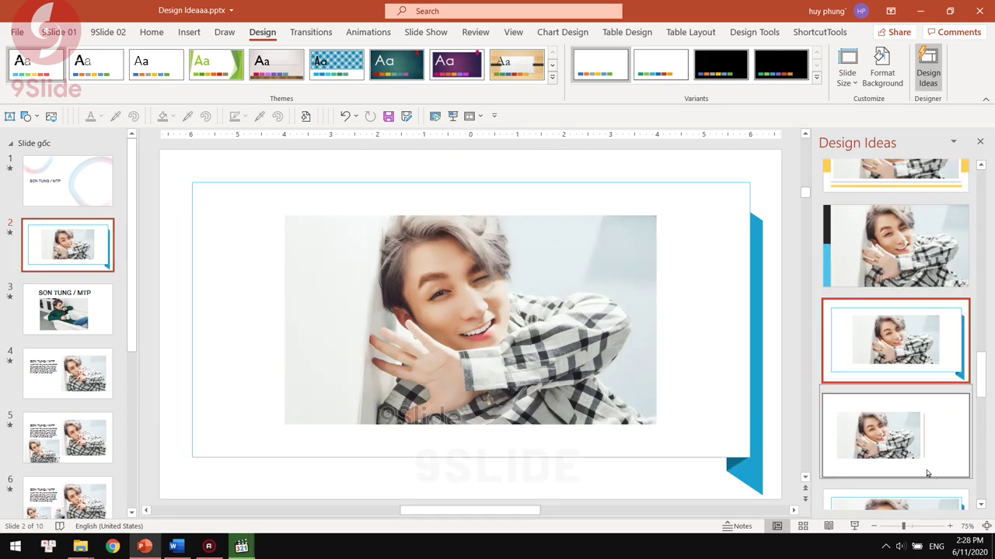
click(926, 470)
scroll(937, 445, down, 2)
scroll(935, 445, down, 2)
click(932, 446)
scroll(932, 445, down, 1)
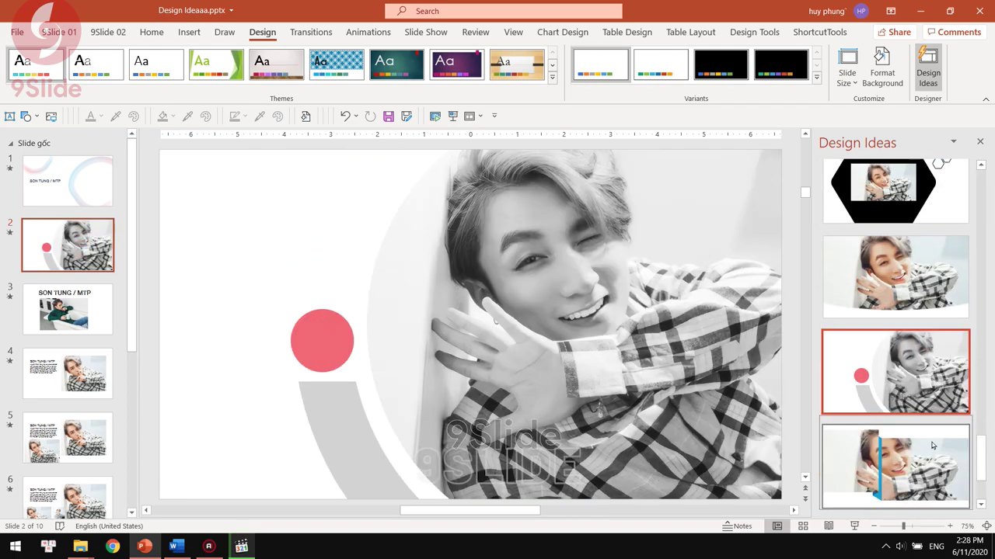
Settle slide 2 on the white-framed layout with pale blue corner shapes
click(933, 445)
scroll(931, 454, down, 2)
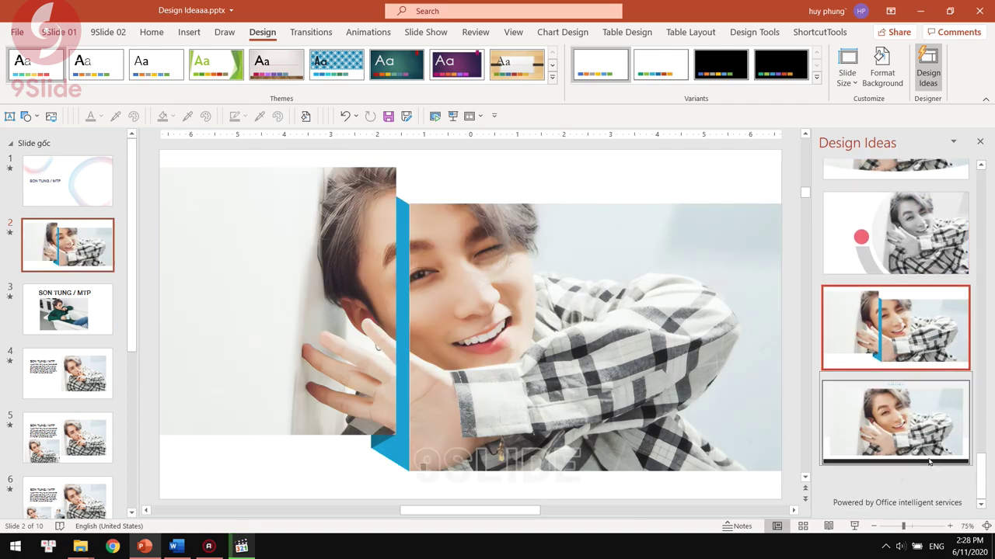
click(931, 435)
scroll(932, 435, down, 2)
click(934, 428)
scroll(936, 426, down, 1)
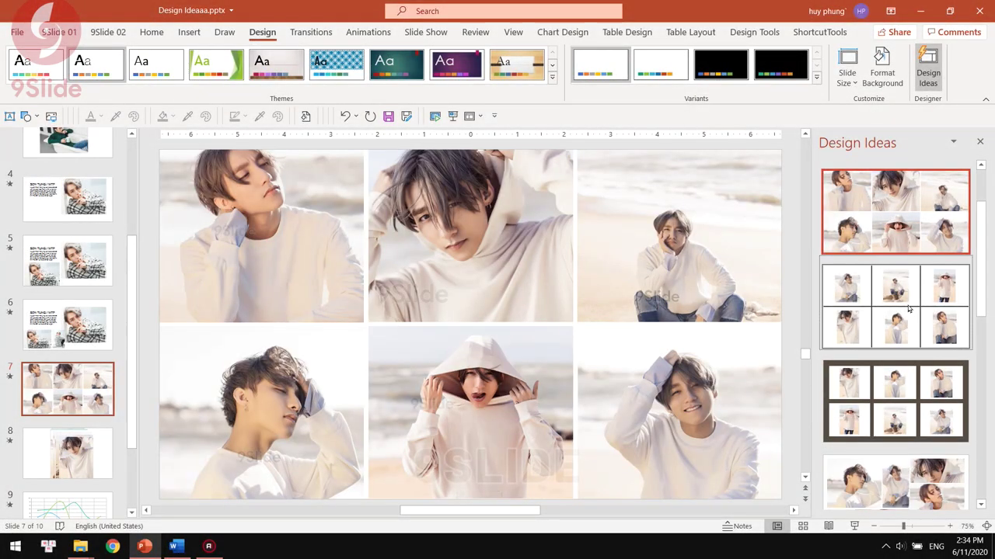
Try collage, black collage, borderless six-photo grid and black diagonal layouts on slide 7
scroll(908, 311, down, 1)
click(910, 388)
scroll(909, 380, down, 2)
scroll(909, 376, down, 2)
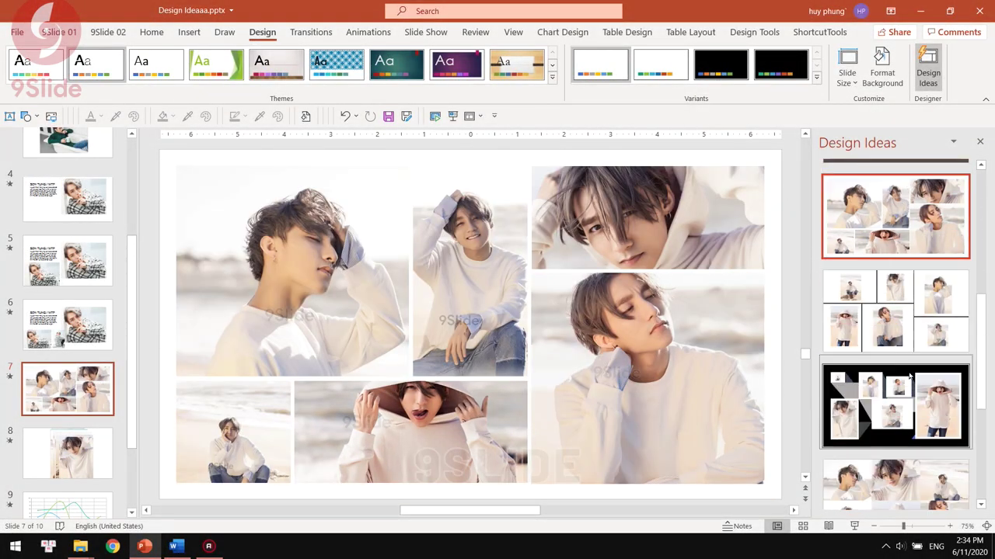
click(909, 377)
scroll(910, 376, down, 1)
scroll(909, 377, down, 1)
click(913, 311)
scroll(917, 396, down, 1)
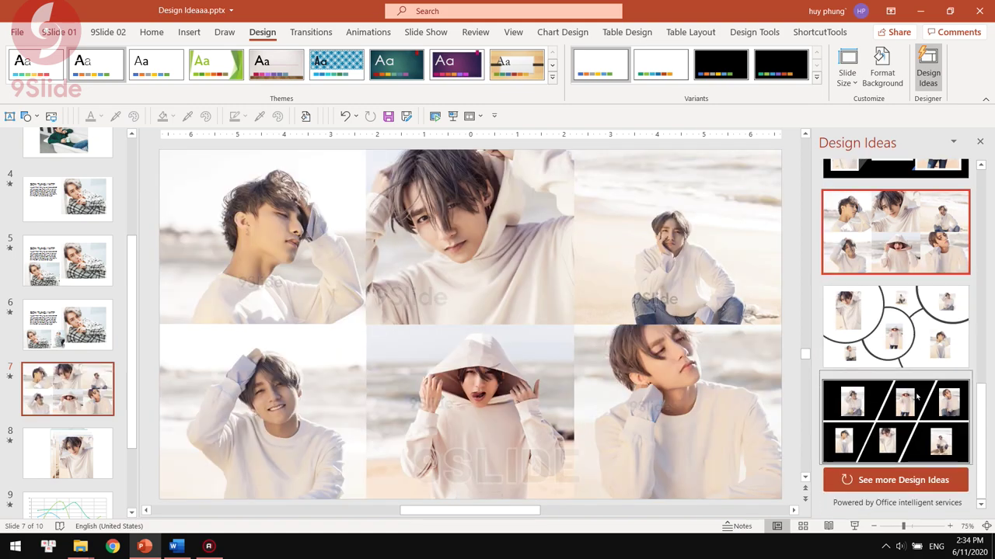
click(917, 396)
Try light diagonal grid and large-face collages, then apply the circle collage to slide 7
click(899, 484)
scroll(915, 435, down, 2)
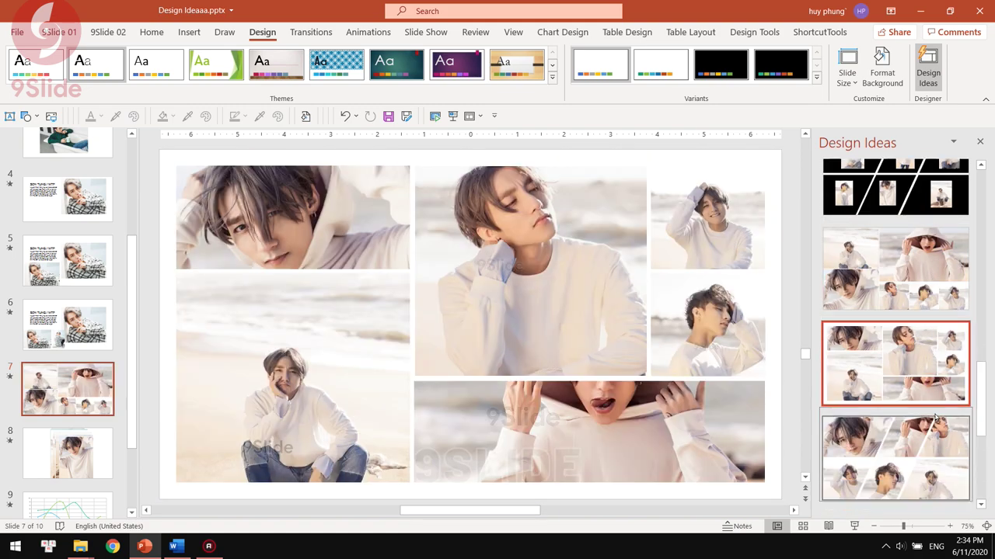
click(929, 451)
scroll(928, 450, down, 1)
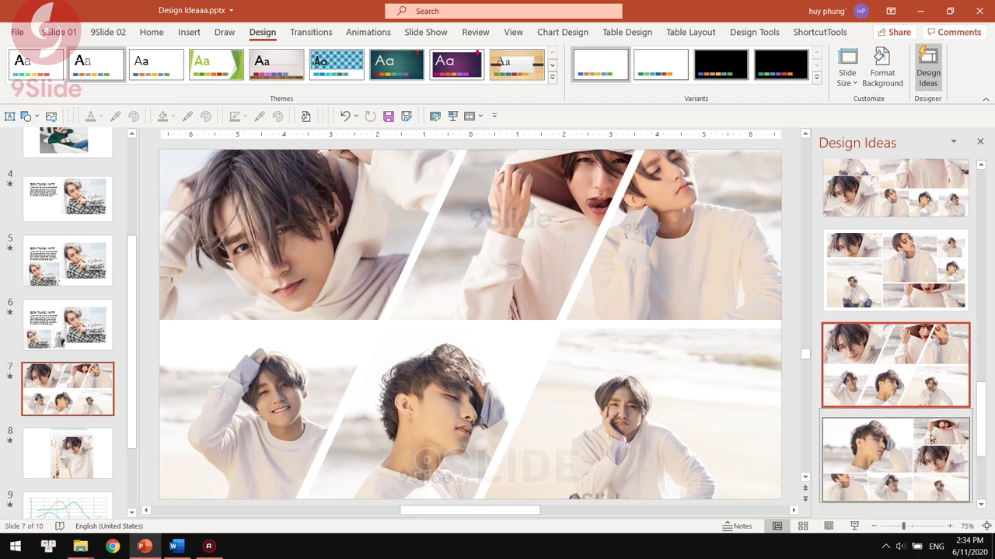
click(929, 451)
scroll(928, 451, down, 1)
click(933, 439)
scroll(932, 439, down, 1)
click(933, 439)
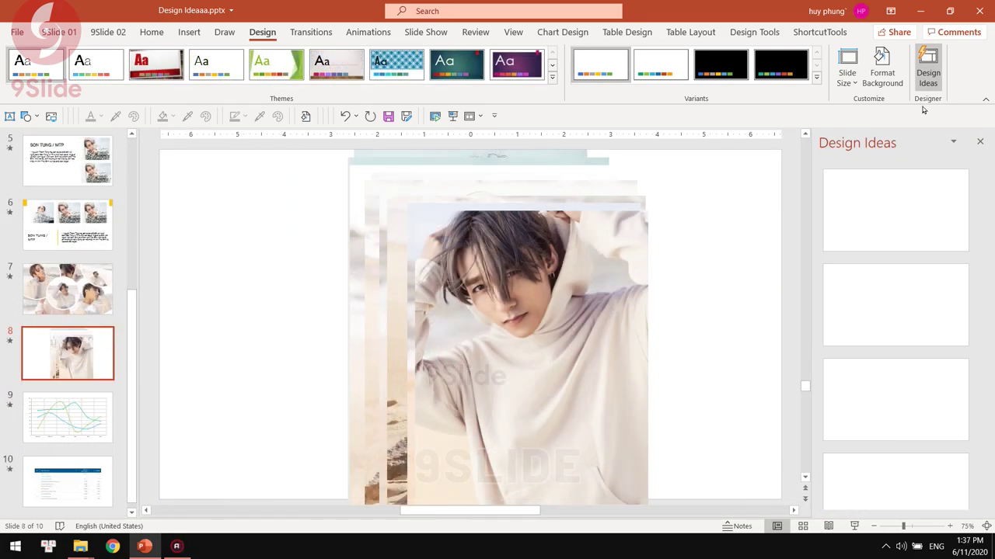
Try the first suggested, grey-framed and several other collage layouts on slide 8
click(933, 241)
click(931, 293)
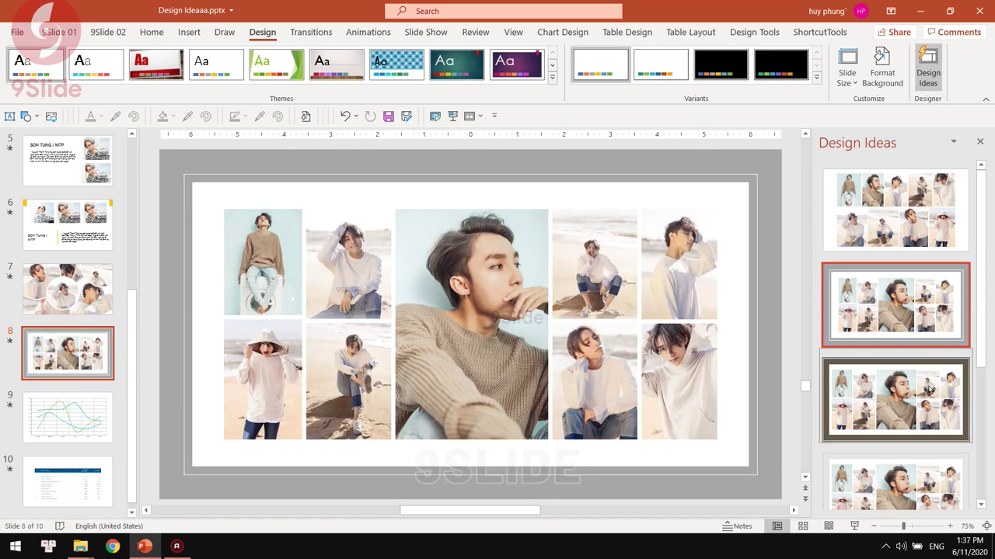
click(930, 391)
scroll(926, 436, down, 1)
click(926, 435)
scroll(924, 435, down, 1)
click(925, 435)
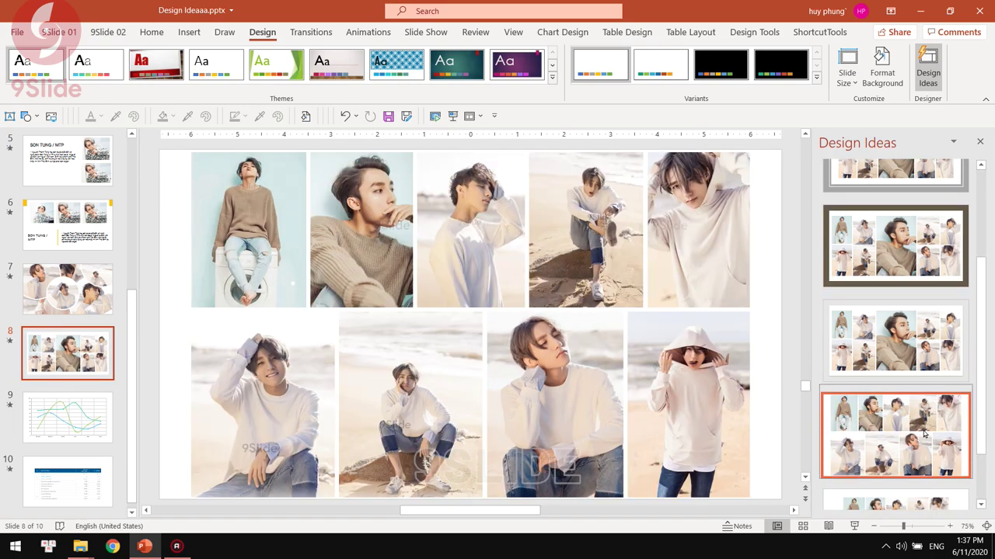
Give slide 8 the large-centre collage layout with a dark brown border
scroll(924, 436, down, 1)
click(923, 437)
click(919, 260)
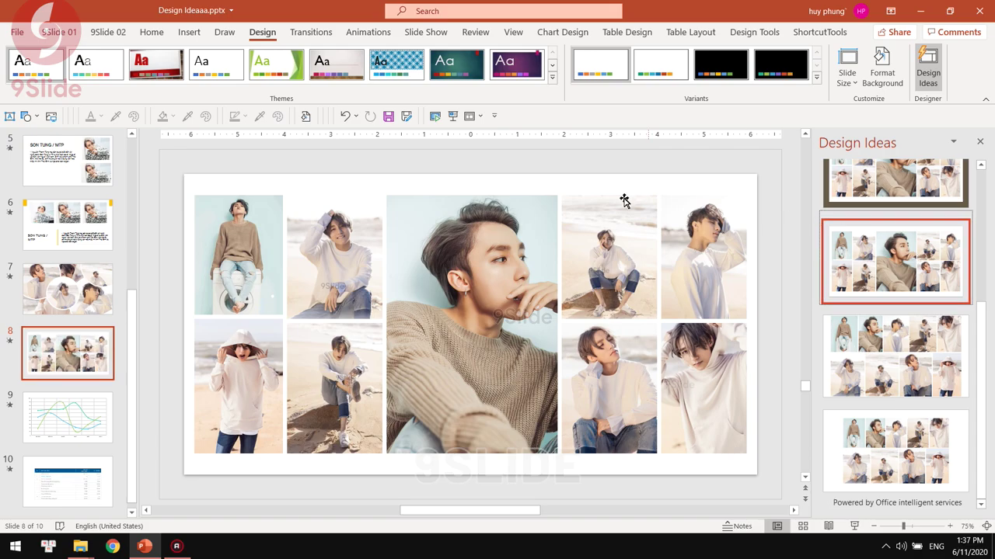
scroll(885, 226, up, 1)
click(883, 238)
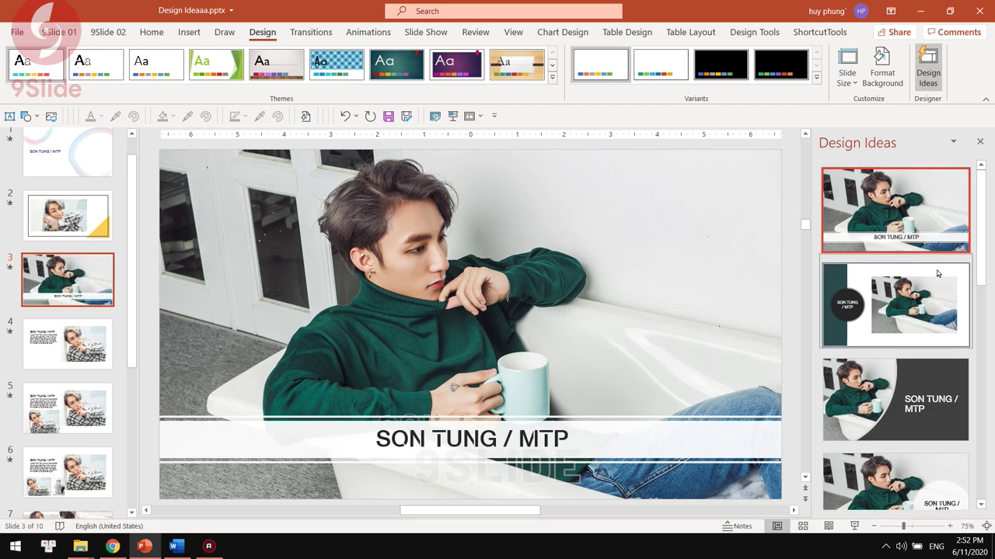
click(925, 373)
click(925, 342)
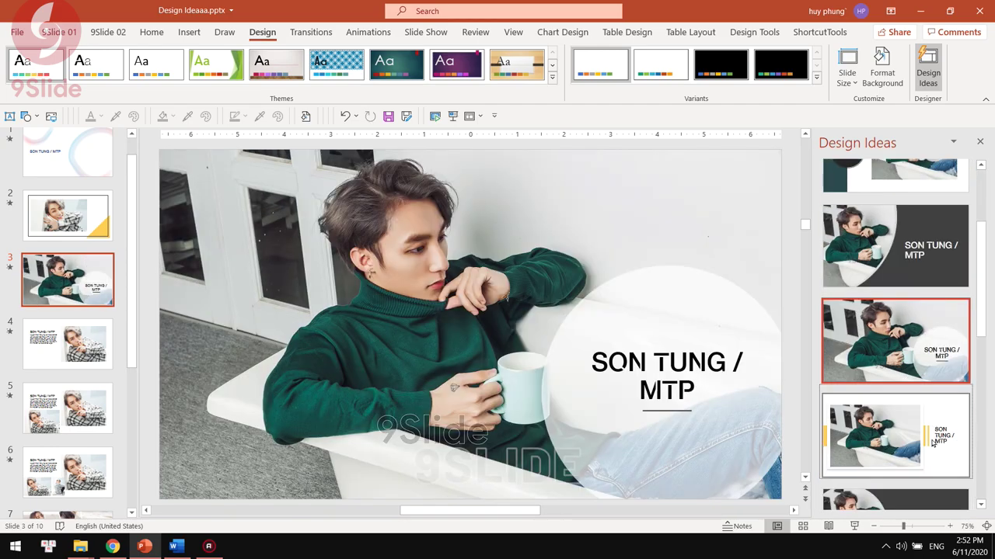
click(924, 341)
click(929, 453)
click(929, 458)
click(924, 341)
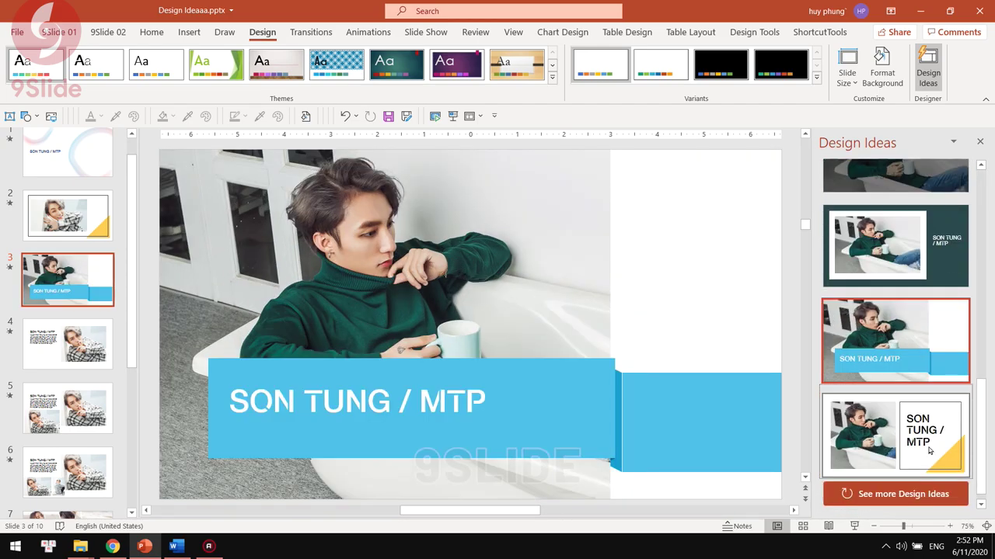
click(930, 466)
scroll(940, 459, down, 1)
click(940, 458)
scroll(940, 435, down, 3)
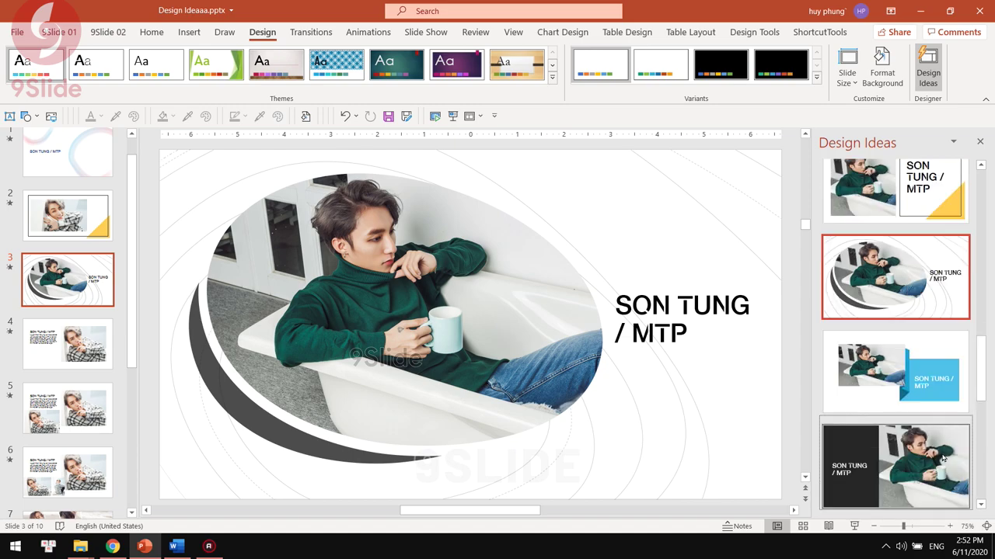
scroll(936, 419, down, 3)
click(935, 400)
scroll(935, 400, down, 2)
click(932, 439)
click(925, 342)
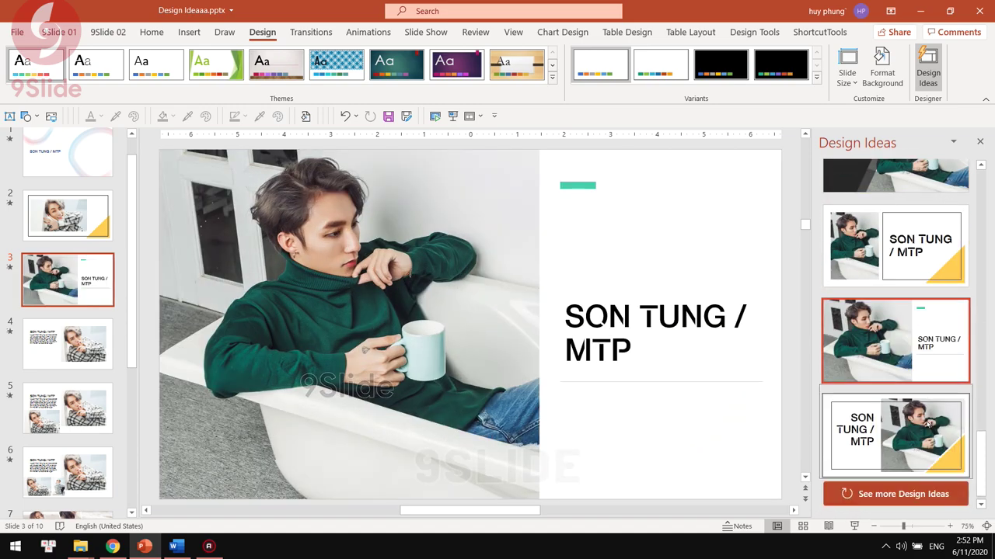
click(926, 451)
scroll(935, 459, down, 2)
click(935, 455)
click(932, 365)
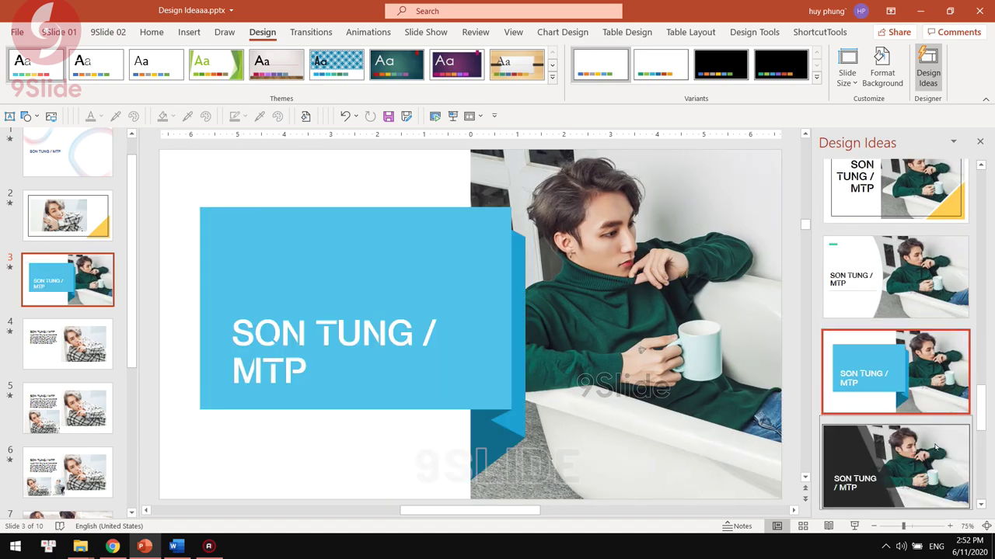
click(935, 458)
scroll(936, 455, down, 2)
click(936, 451)
scroll(937, 450, down, 1)
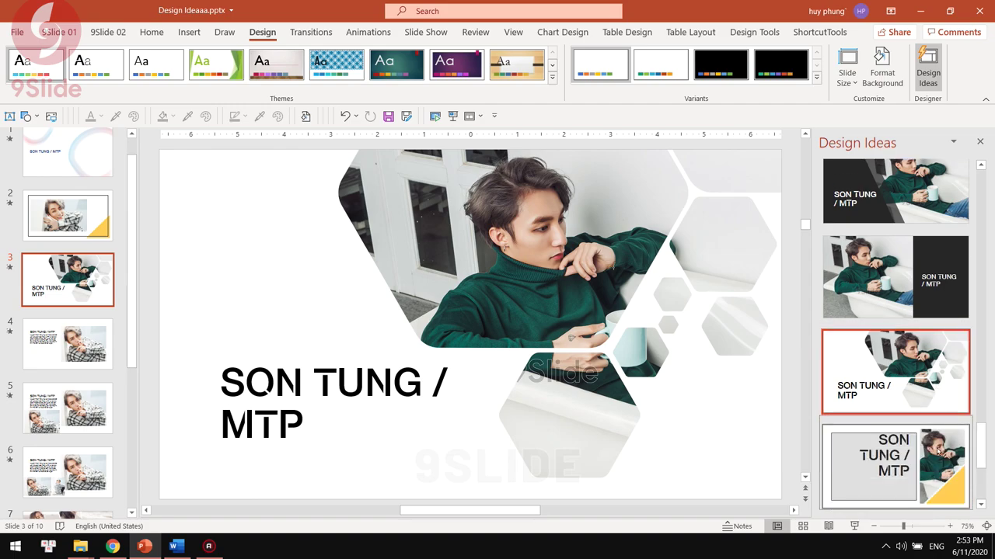
scroll(938, 451, down, 3)
click(938, 451)
scroll(938, 452, down, 1)
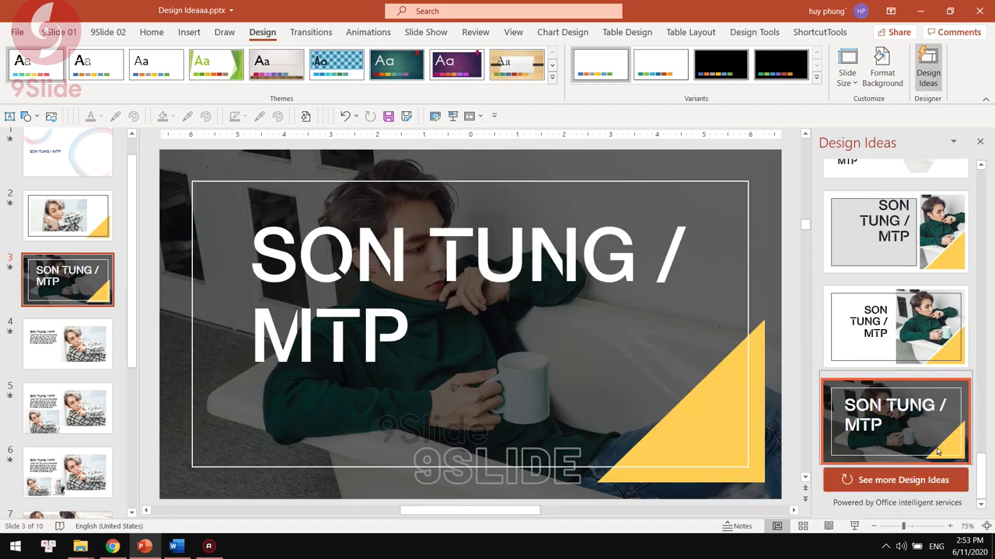
key(ctrl+z)
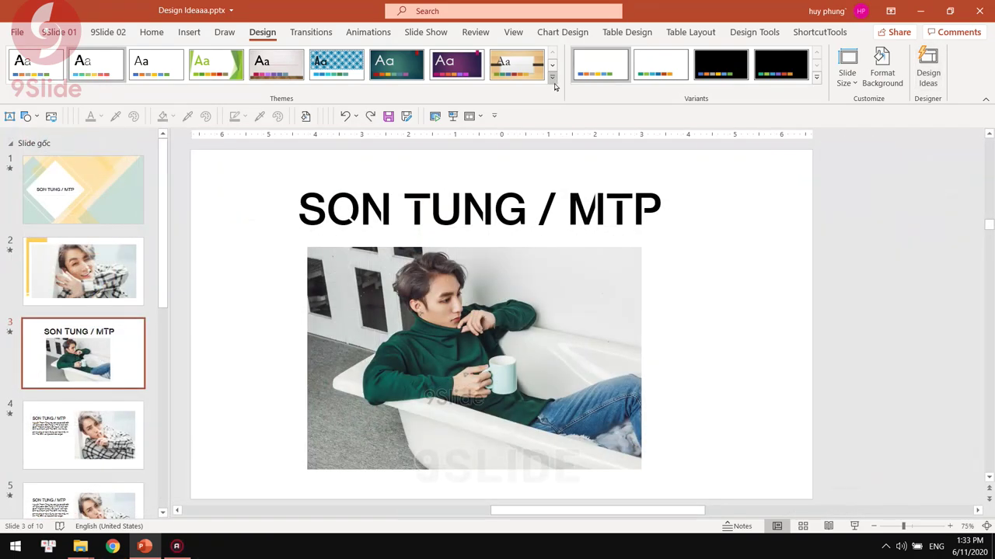
Apply the orange theme from the Themes gallery to slide 3
click(552, 77)
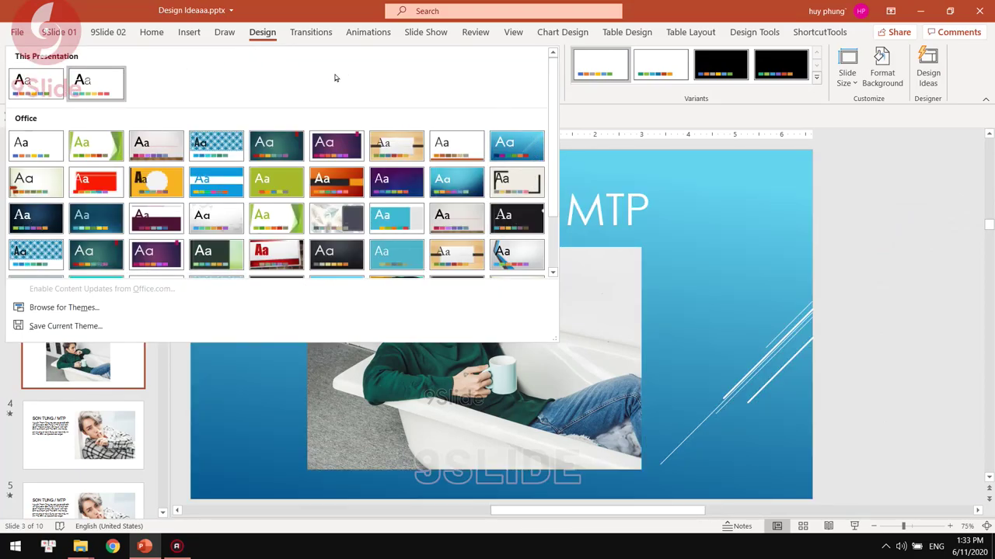
right_click(334, 179)
click(384, 221)
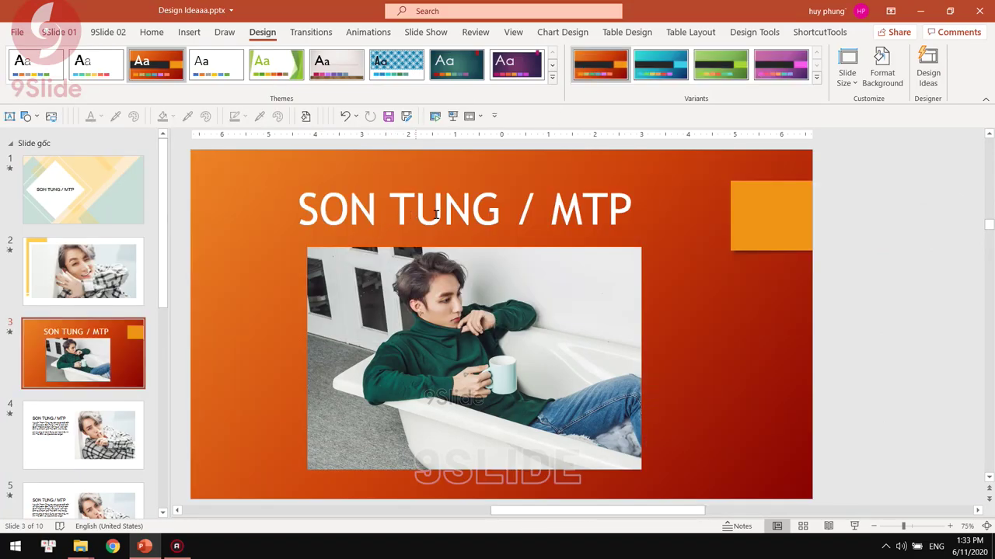
Preview the orange theme's Design Ideas, ending on the black-box-left, photo-right layout
click(928, 73)
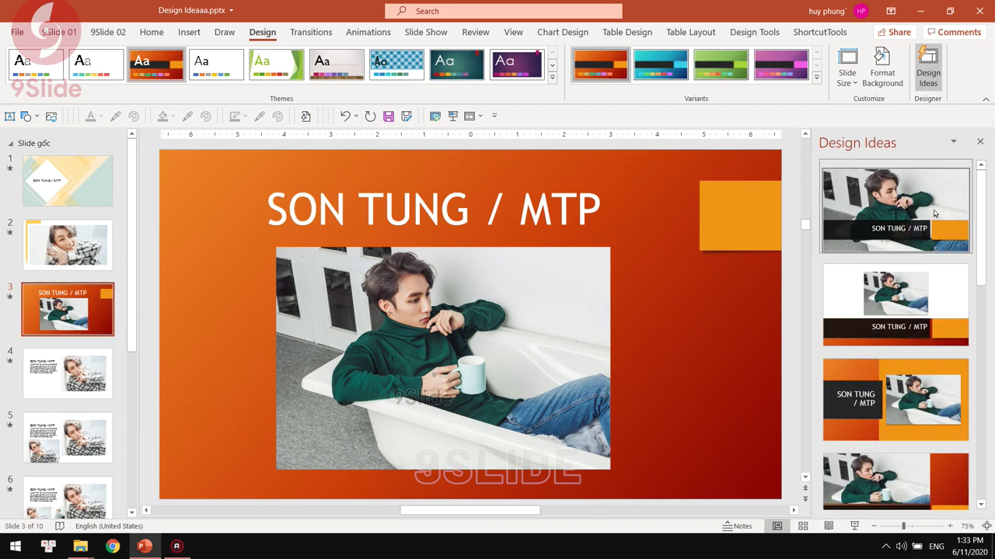
click(893, 210)
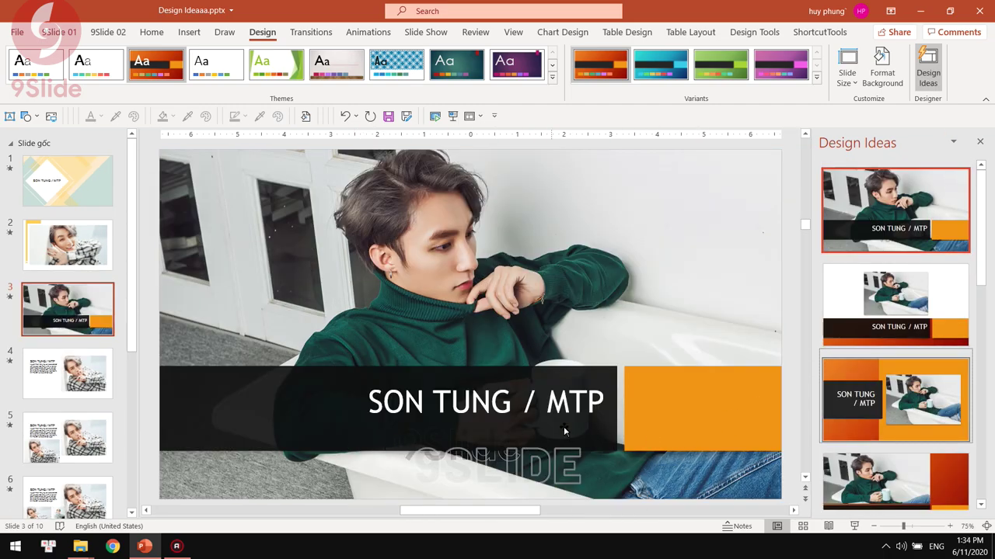
click(895, 305)
click(895, 401)
click(895, 482)
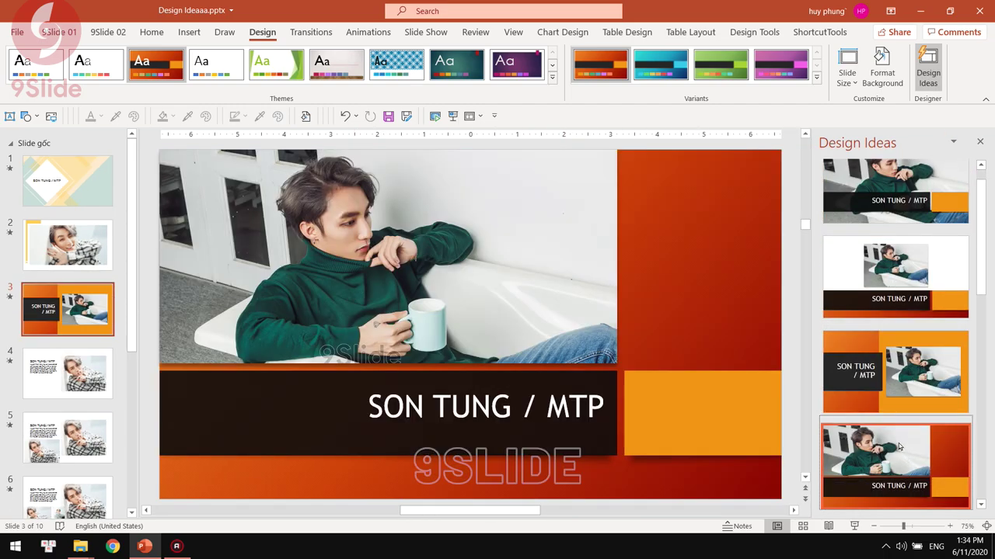
scroll(893, 389, down, 2)
click(892, 446)
scroll(893, 389, down, 2)
click(893, 373)
click(894, 466)
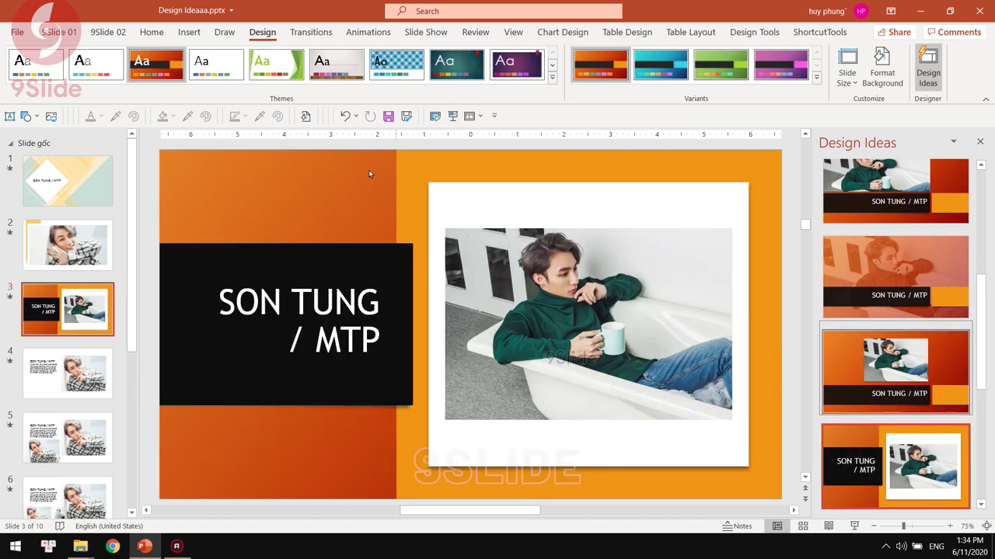
Try the green theme, then the grey feather theme with a dark text box and framed photo
click(282, 63)
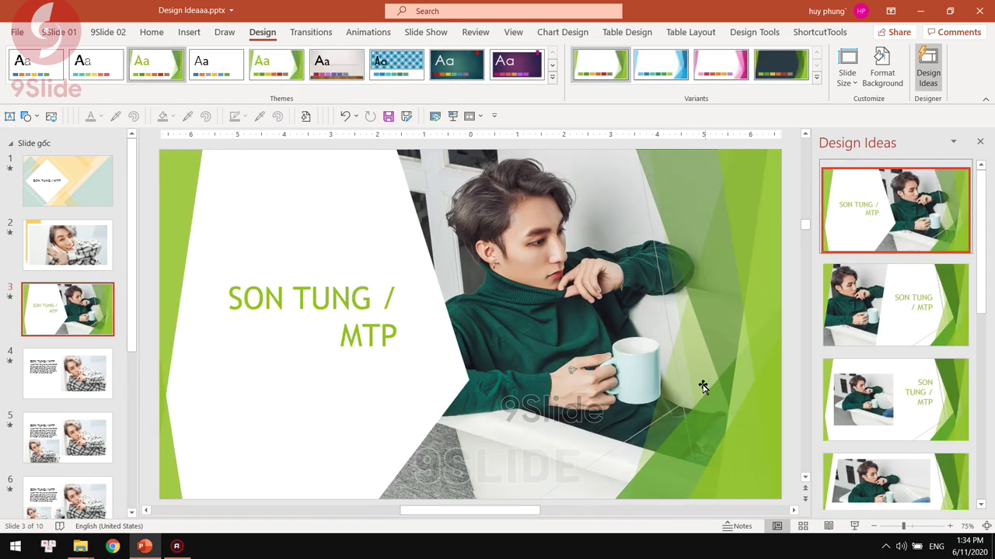
click(551, 81)
right_click(332, 211)
click(378, 260)
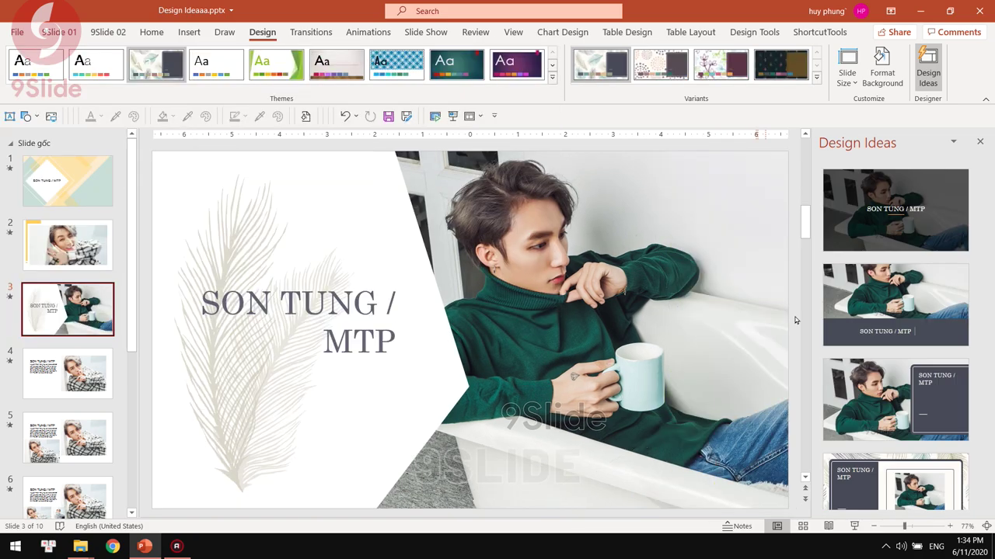
scroll(895, 386, down, 1)
click(893, 458)
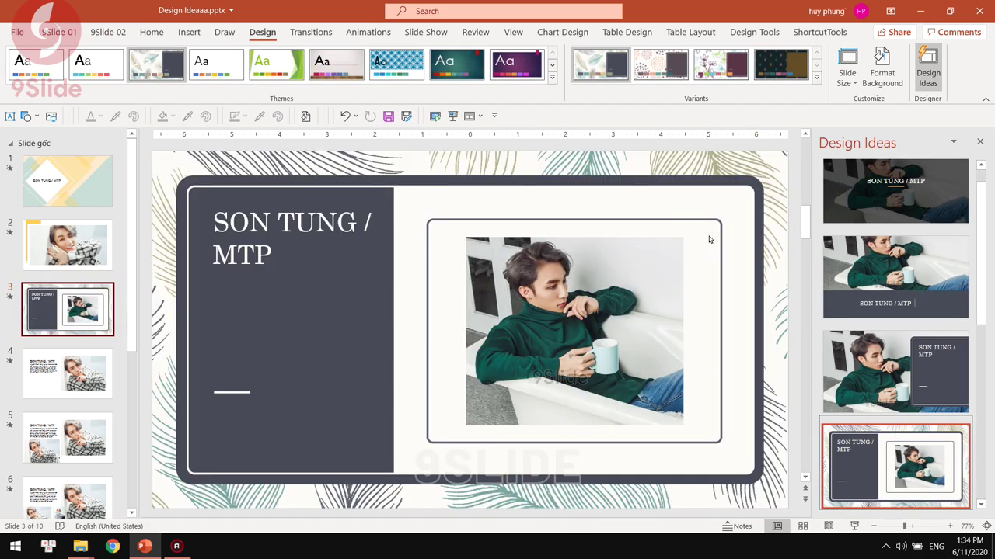
Apply the red theme and the Design Idea with the title in a red panel
click(552, 77)
click(334, 252)
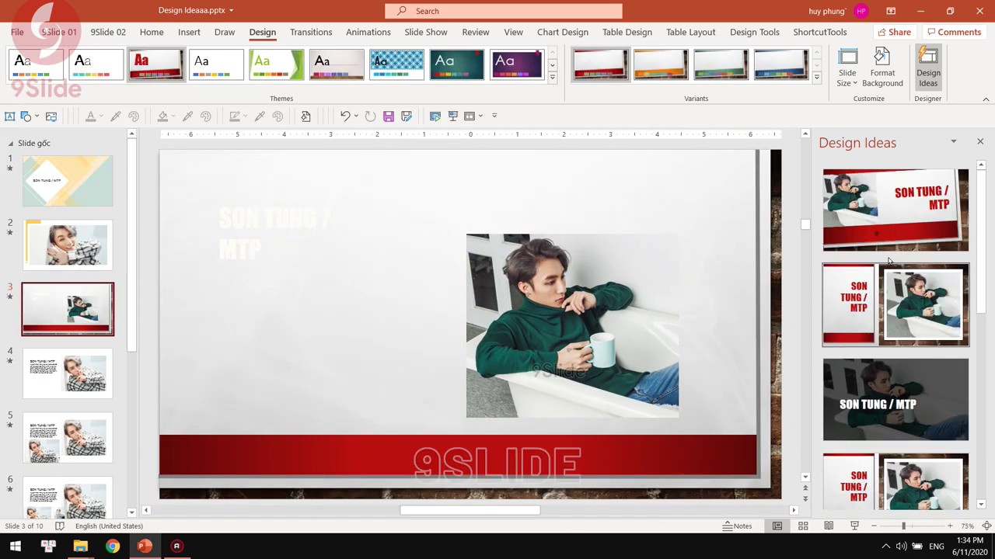
click(889, 242)
click(894, 303)
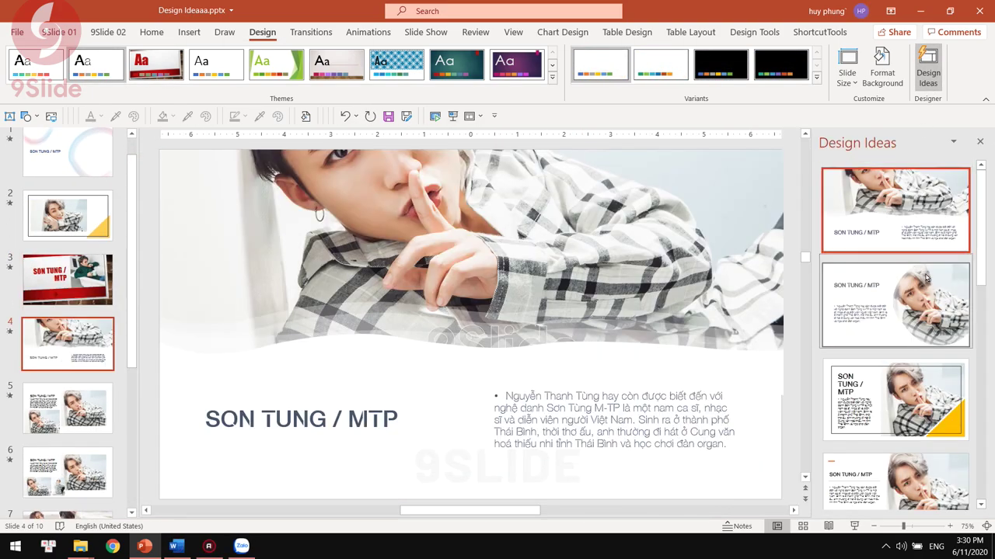
Preview circle-overlay, dark-panel and yellow-triangle framed Design Ideas on slide 4
click(894, 400)
click(894, 455)
scroll(902, 420, down, 2)
click(902, 416)
scroll(936, 414, down, 2)
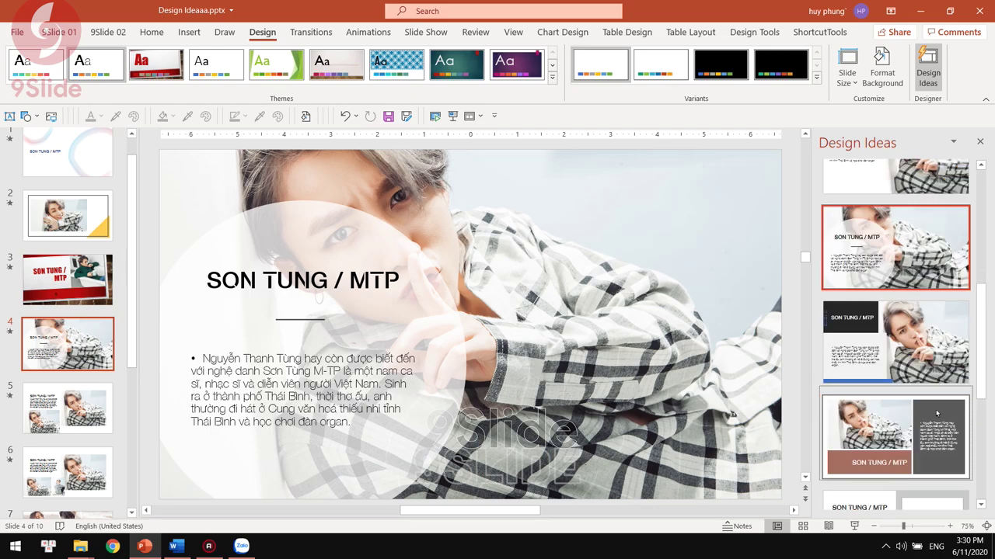
click(936, 413)
scroll(929, 413, down, 2)
click(924, 412)
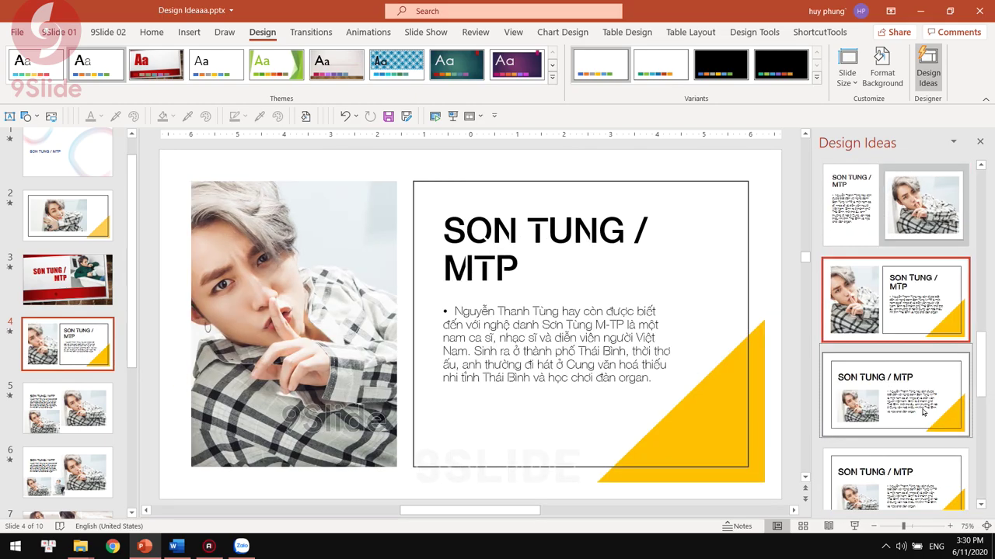
click(923, 413)
Keep browsing slide 4's Design Ideas, trying the dark left-panel layout
click(928, 452)
scroll(928, 436, down, 2)
click(932, 441)
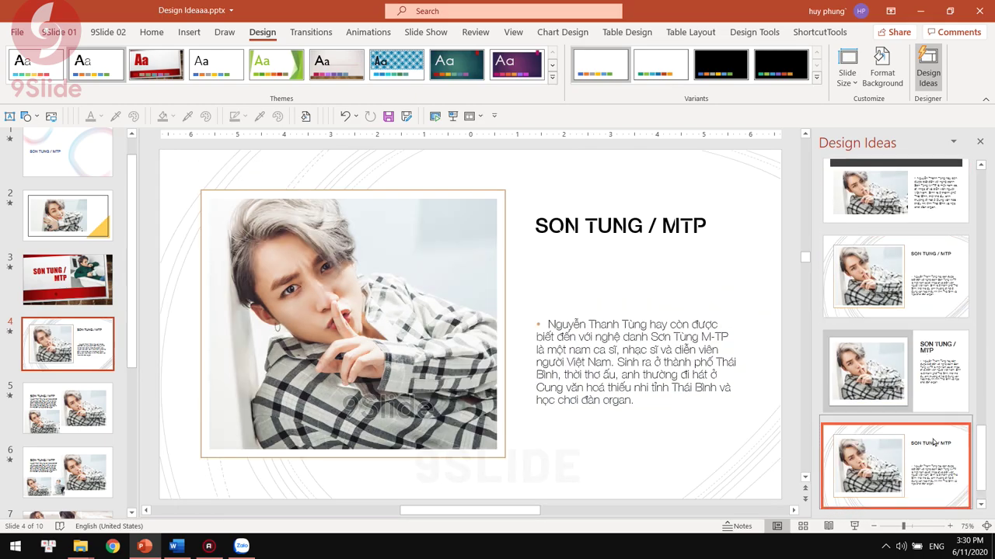
scroll(933, 441, down, 2)
click(933, 419)
click(935, 404)
click(936, 393)
click(939, 378)
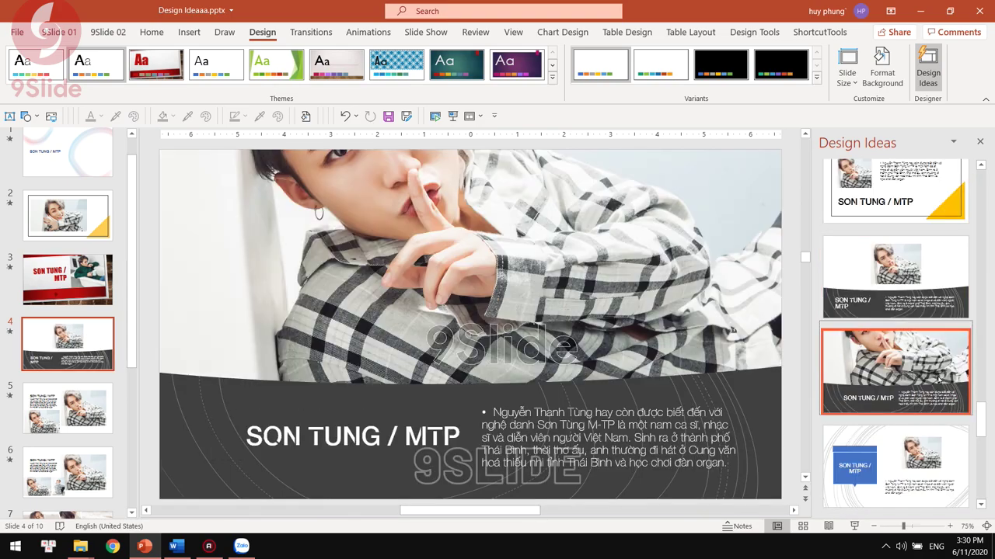
scroll(939, 378, down, 2)
click(940, 447)
Settle slide 4 on the fading photo-left, title-right layout
scroll(940, 451, down, 3)
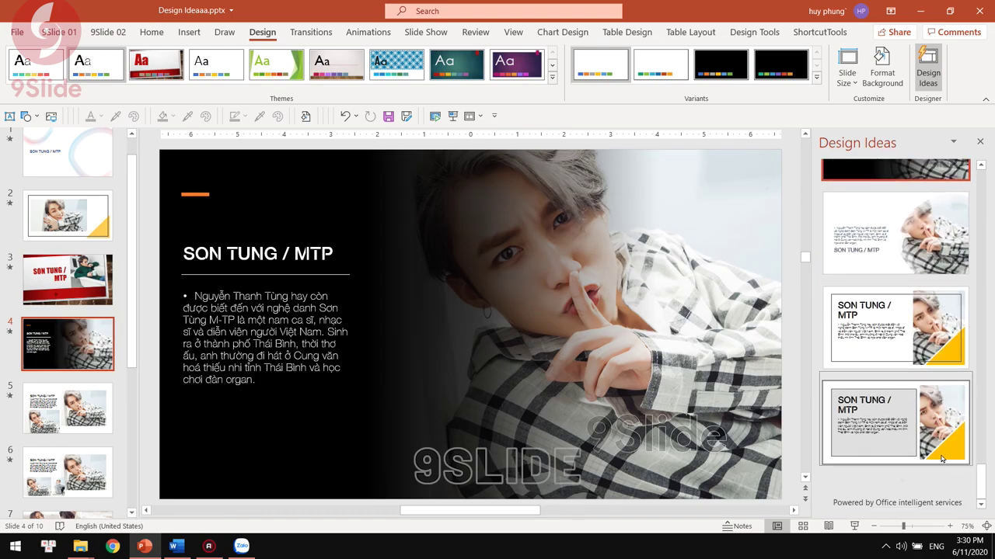
scroll(941, 460, down, 1)
click(940, 451)
click(940, 439)
click(939, 430)
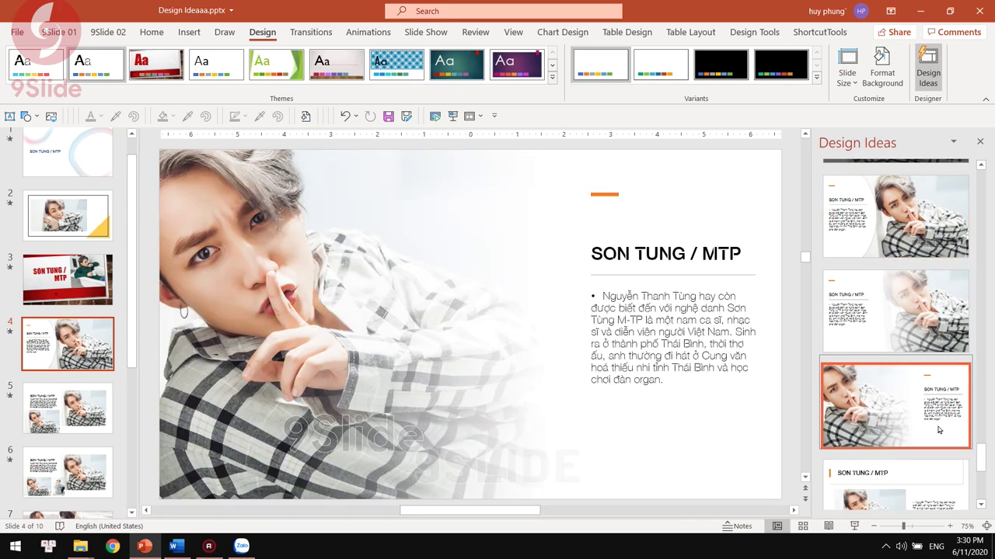
scroll(943, 456, down, 2)
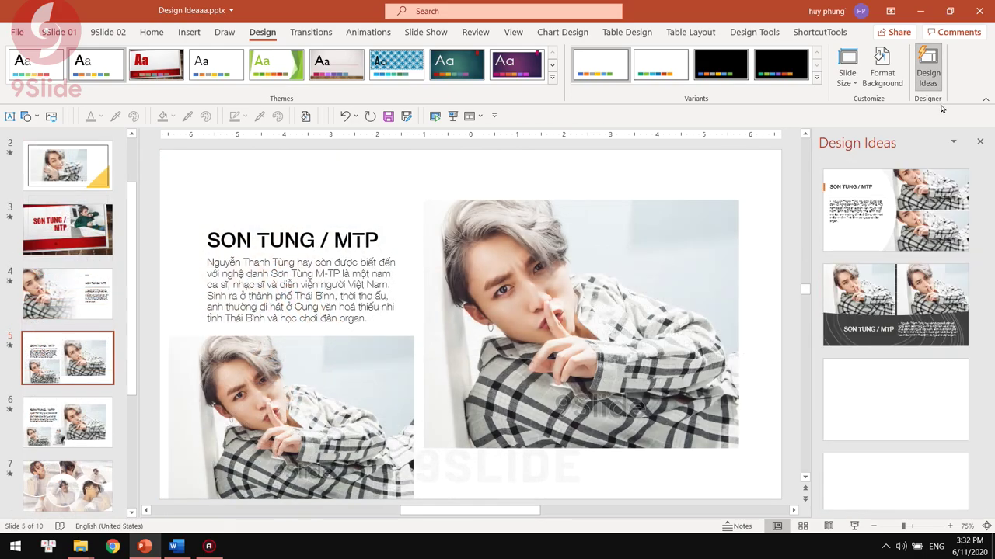
Try title-left two-photo, dark two-photo and black framed-photo layouts on slide 5
click(947, 205)
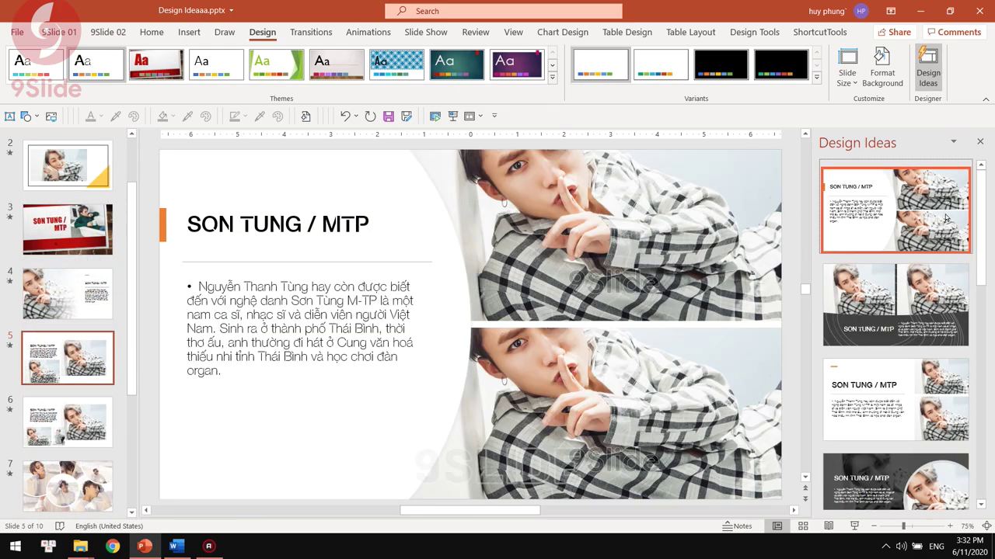
click(940, 285)
scroll(938, 400, down, 1)
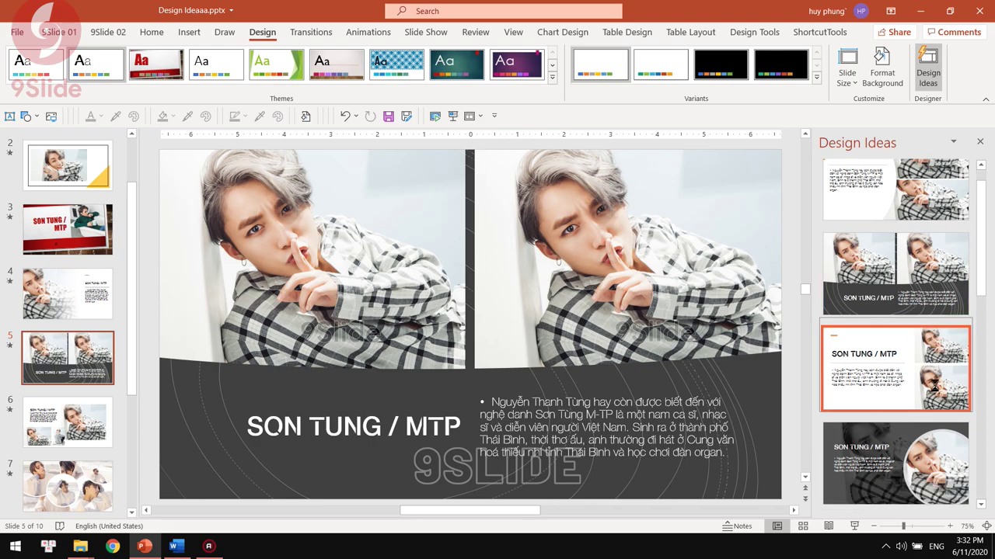
scroll(935, 453, down, 2)
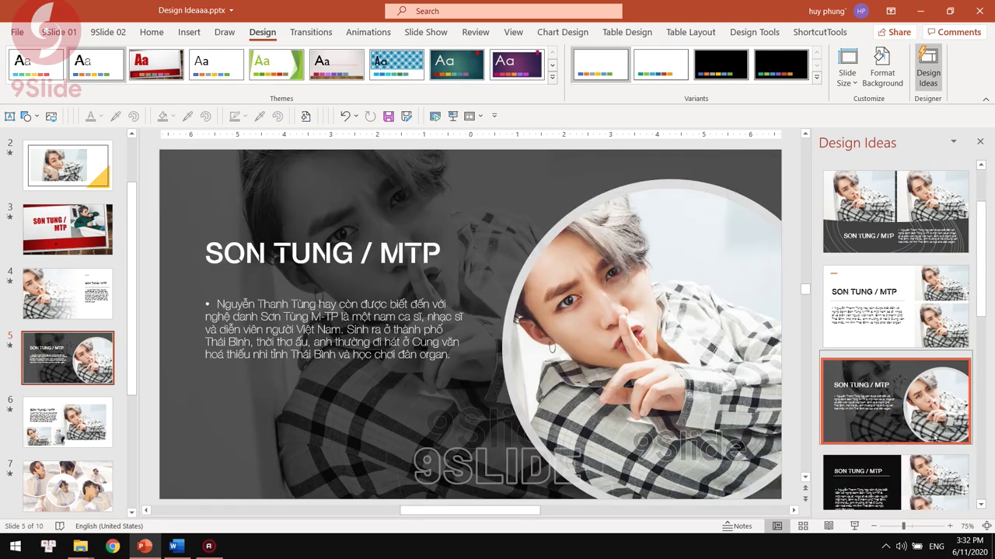
scroll(934, 443, down, 2)
scroll(933, 435, down, 2)
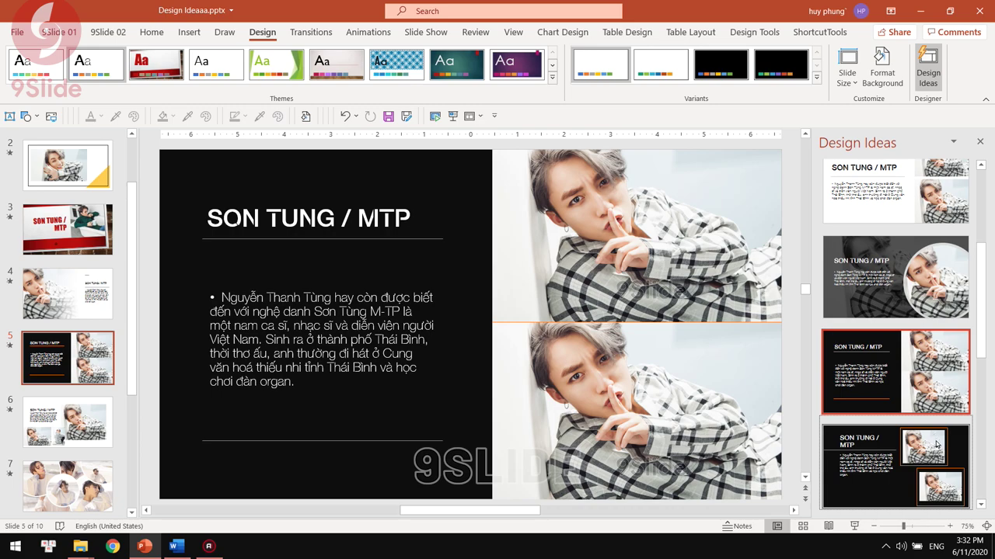
click(936, 445)
Settle slide 5 on the framed yellow-triangle two-photo layout, then select slide 6
scroll(937, 444, down, 2)
click(938, 444)
scroll(937, 445, down, 2)
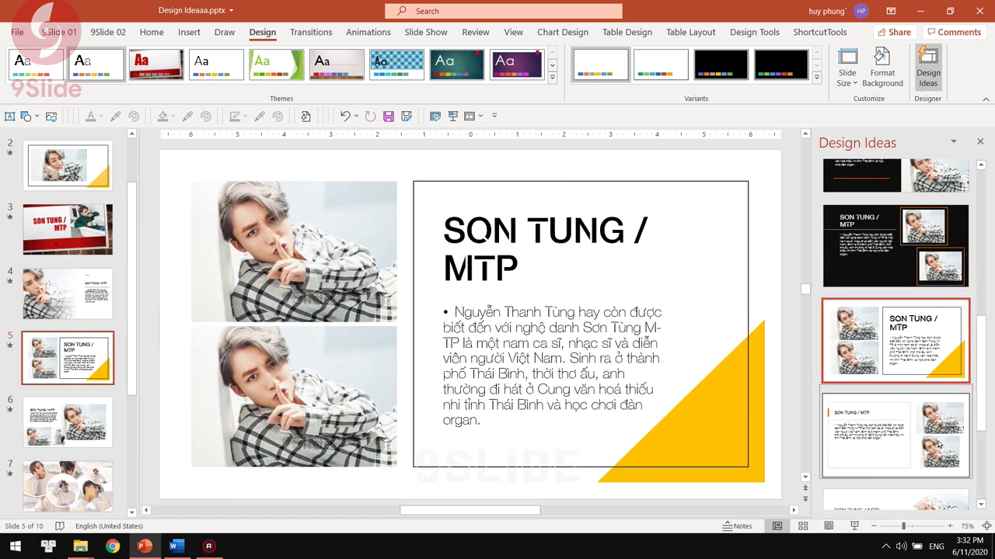
click(938, 445)
scroll(938, 445, down, 2)
click(938, 444)
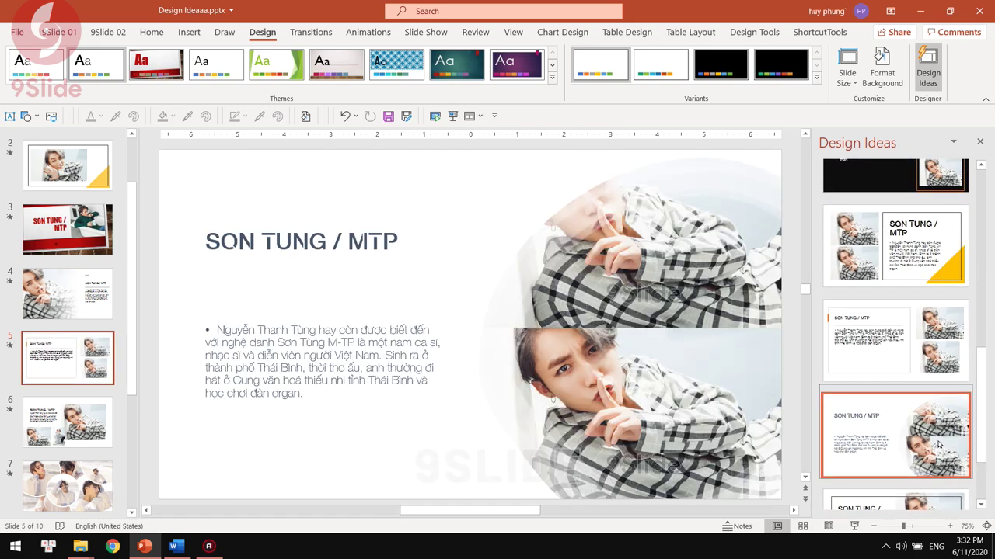
scroll(938, 444, down, 2)
click(940, 444)
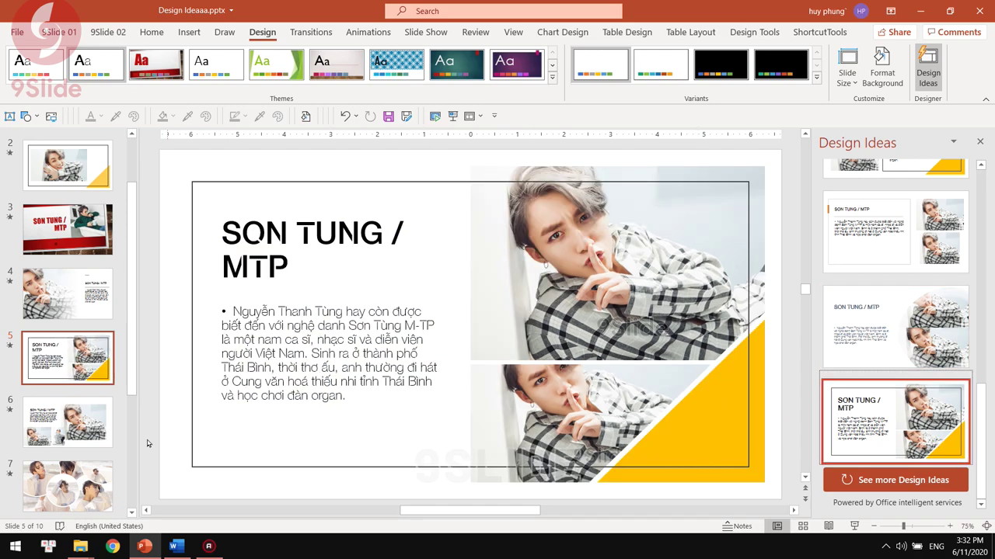
click(94, 439)
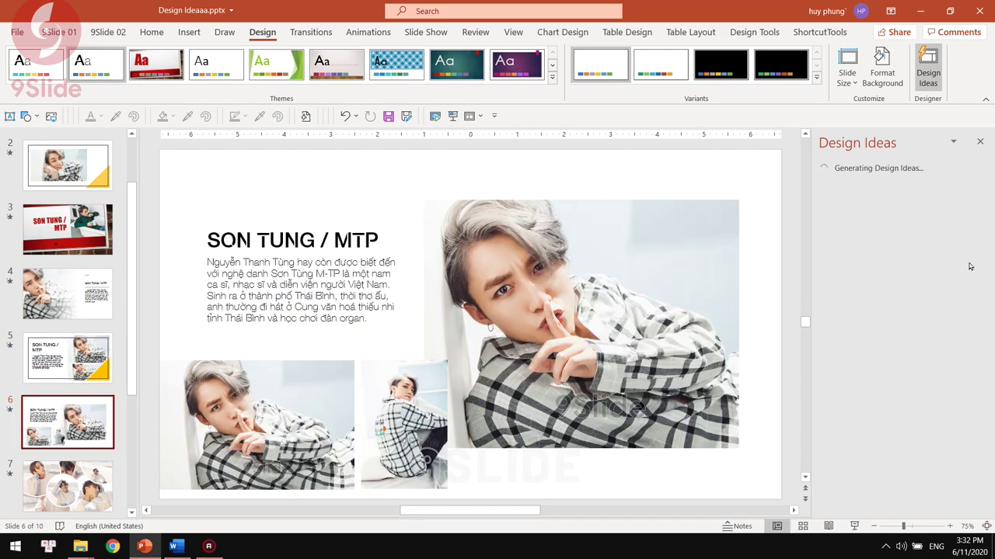
Try orange-bar and framed yellow-triangle collage layouts on slide 6
click(956, 233)
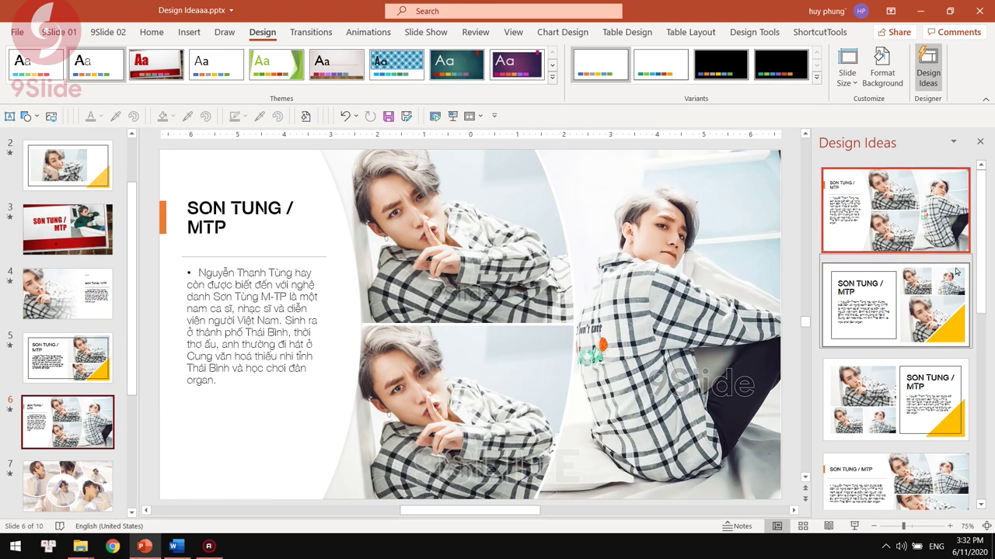
click(950, 302)
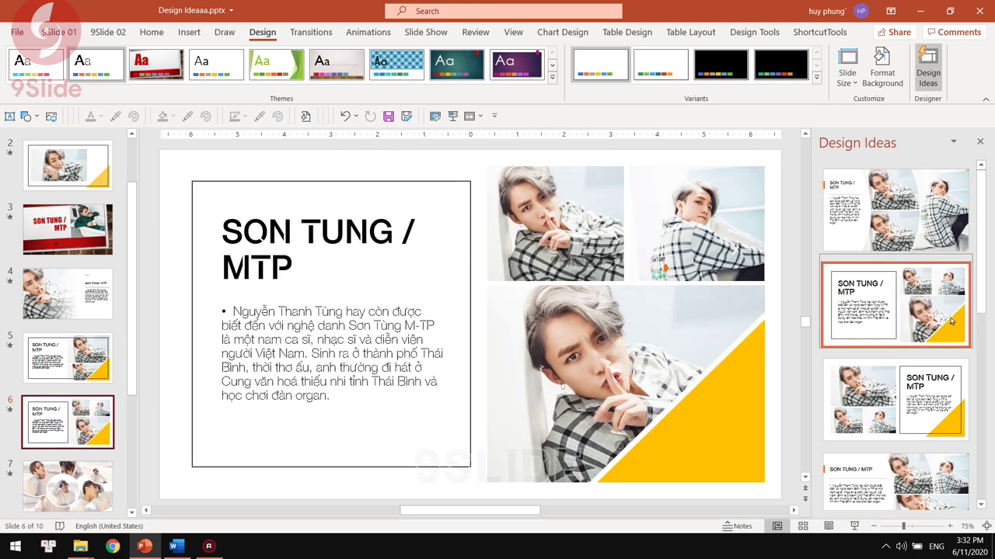
click(947, 394)
click(947, 394)
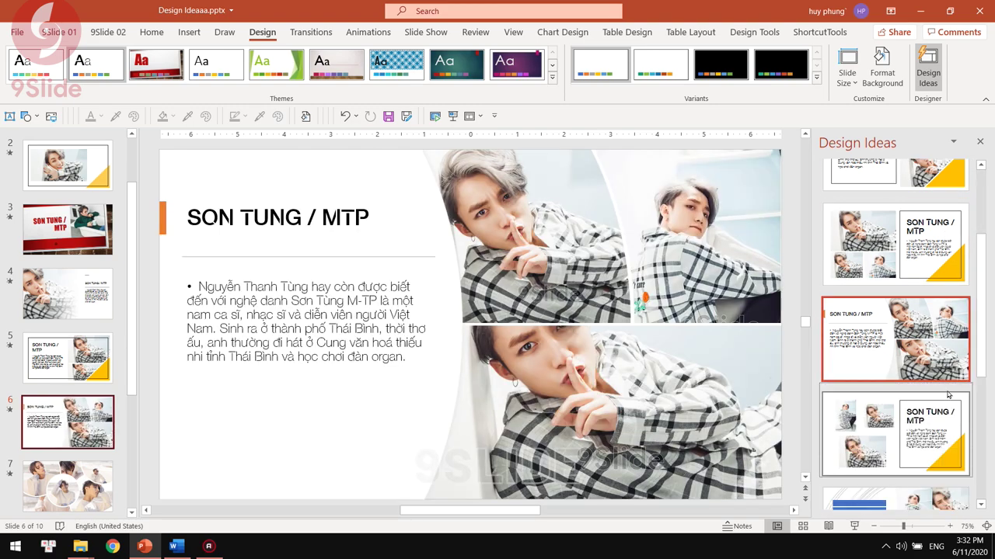
click(947, 379)
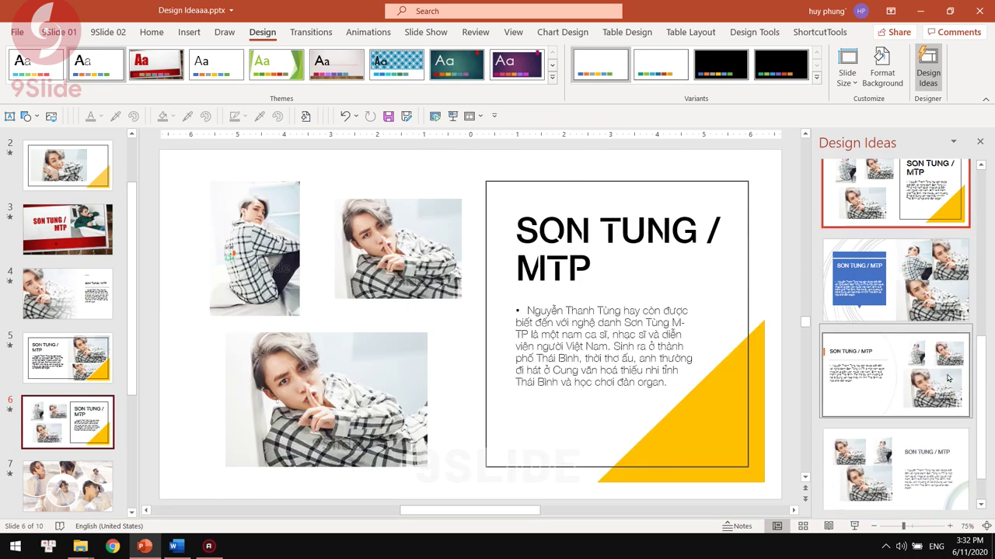
click(947, 378)
scroll(947, 380, down, 1)
Load more Design Ideas and apply the layout with three photos along the top
click(948, 479)
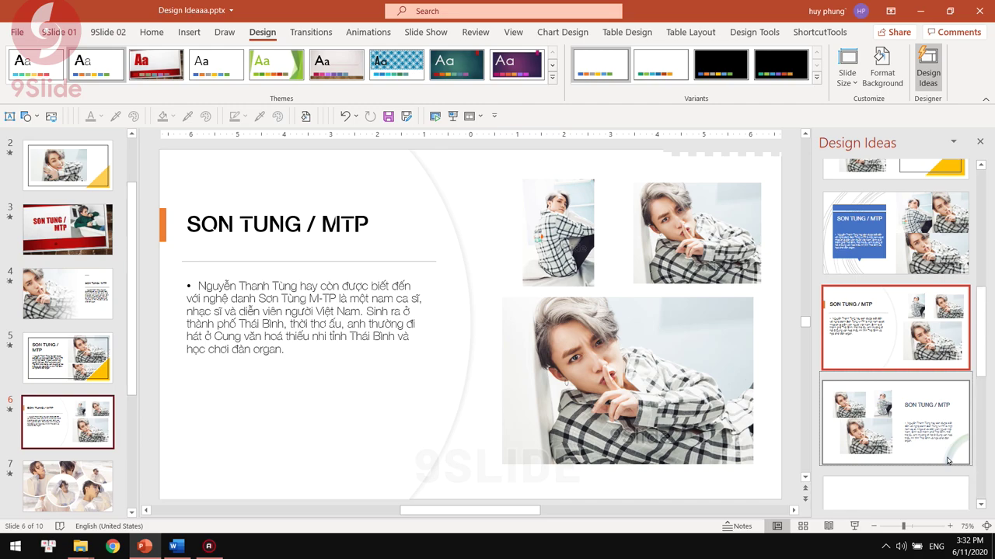
click(947, 437)
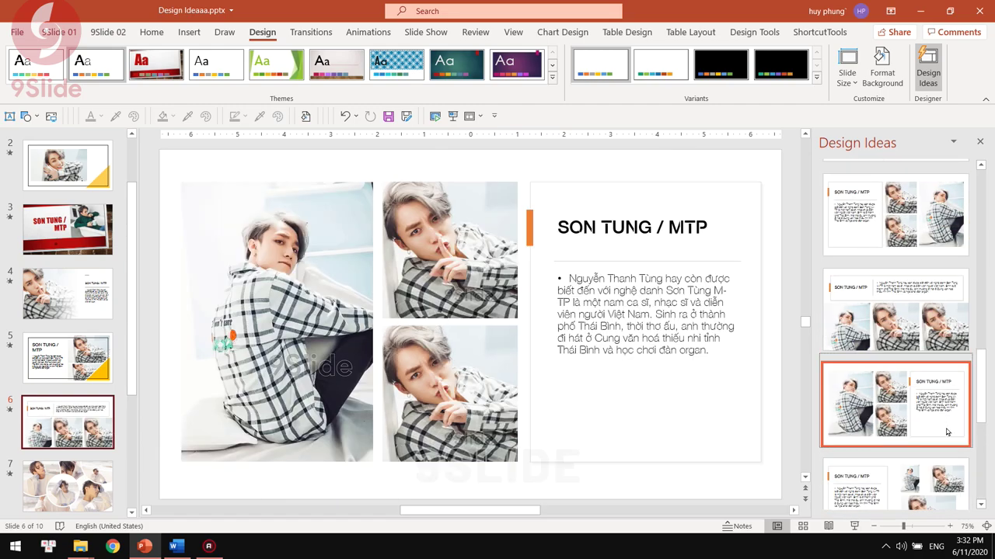
click(946, 428)
click(950, 469)
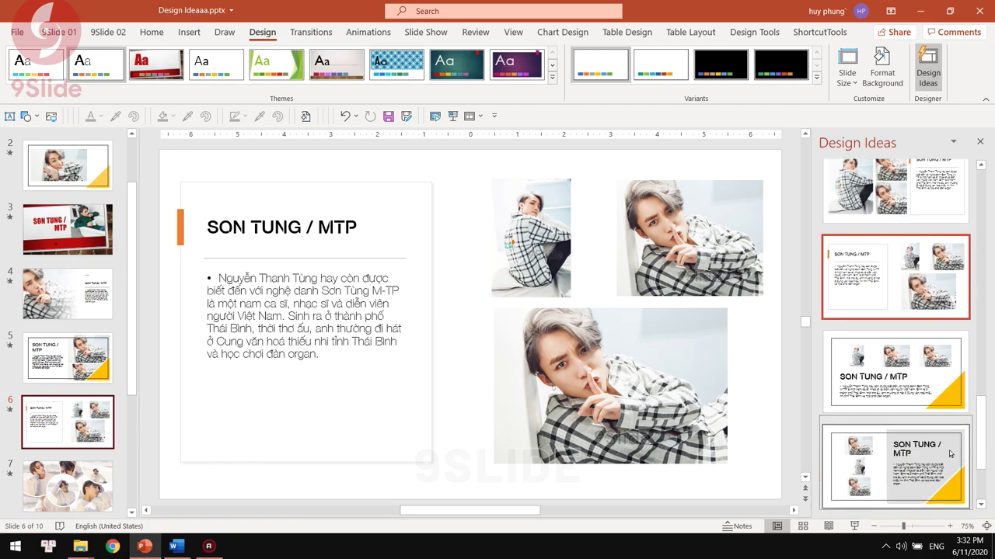
click(949, 453)
click(943, 395)
scroll(942, 396, down, 3)
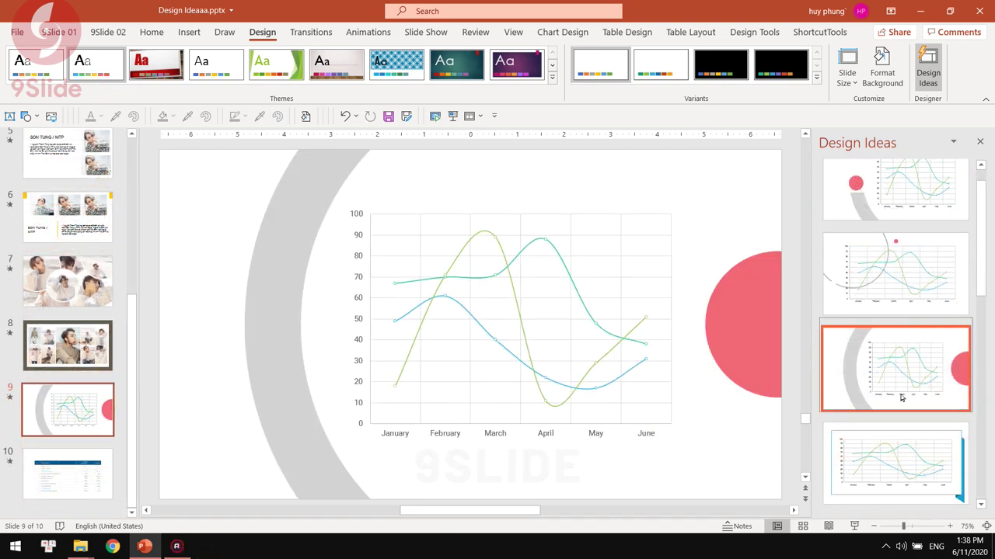
Give the line-chart slide the bordered yellow-corner design after trying blue-diamond and watercolor circles
scroll(903, 407, down, 2)
click(903, 407)
scroll(914, 411, down, 3)
click(914, 411)
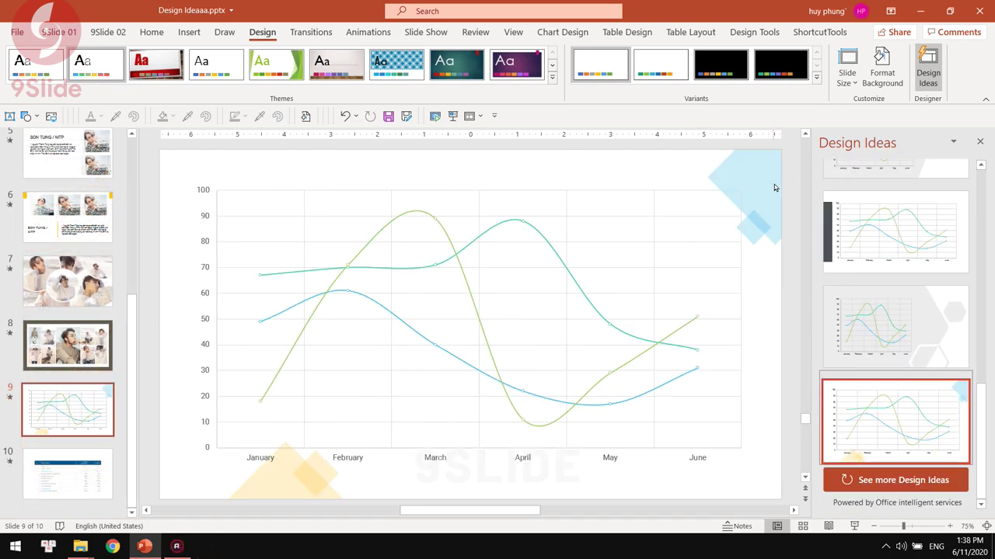
click(917, 317)
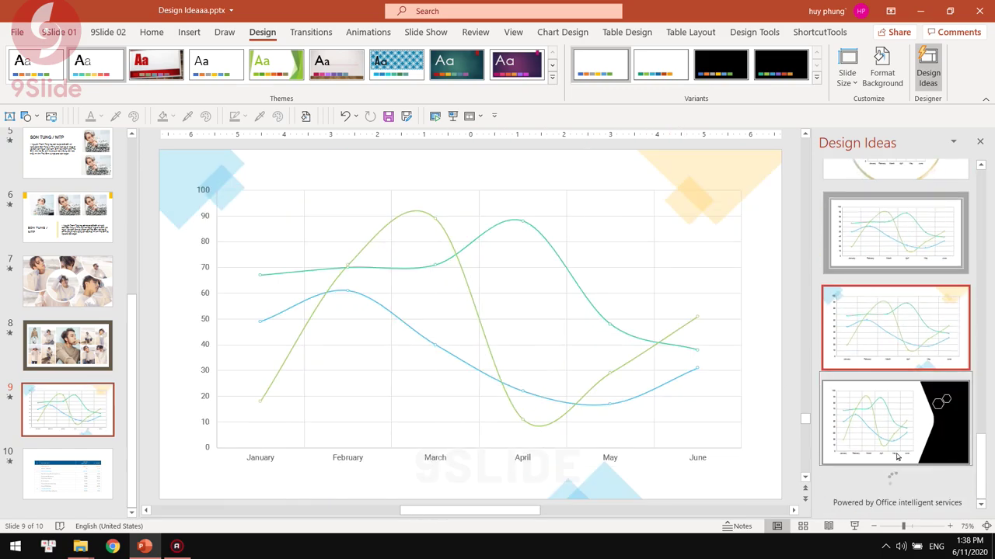
click(902, 453)
Give the cost-table slide the black blue-corner design after trying several others
key(Page_Down)
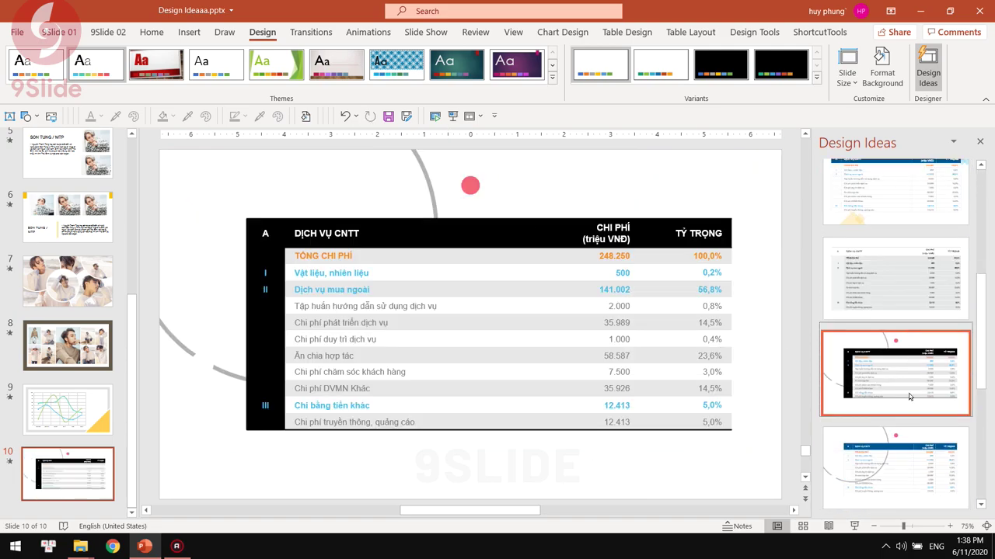
click(922, 420)
click(924, 423)
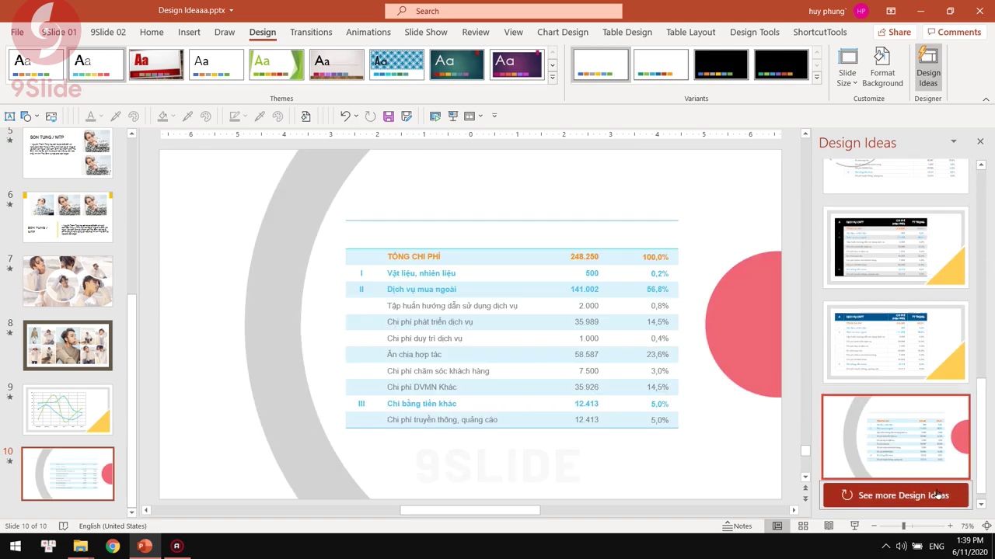
click(929, 426)
click(930, 427)
click(925, 448)
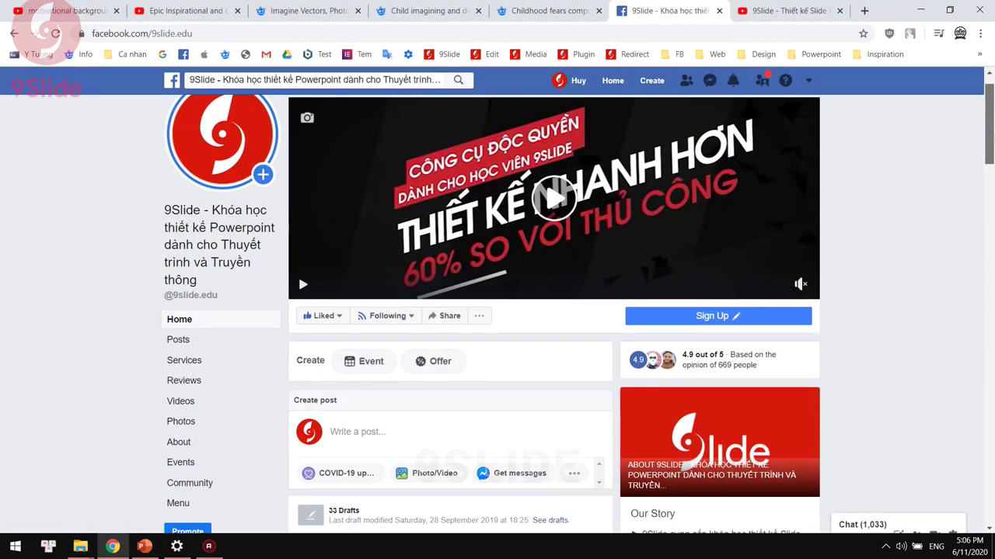
Scroll through the 9Slide Facebook page in Chrome
scroll(497, 311, down, 1)
scroll(498, 310, down, 1)
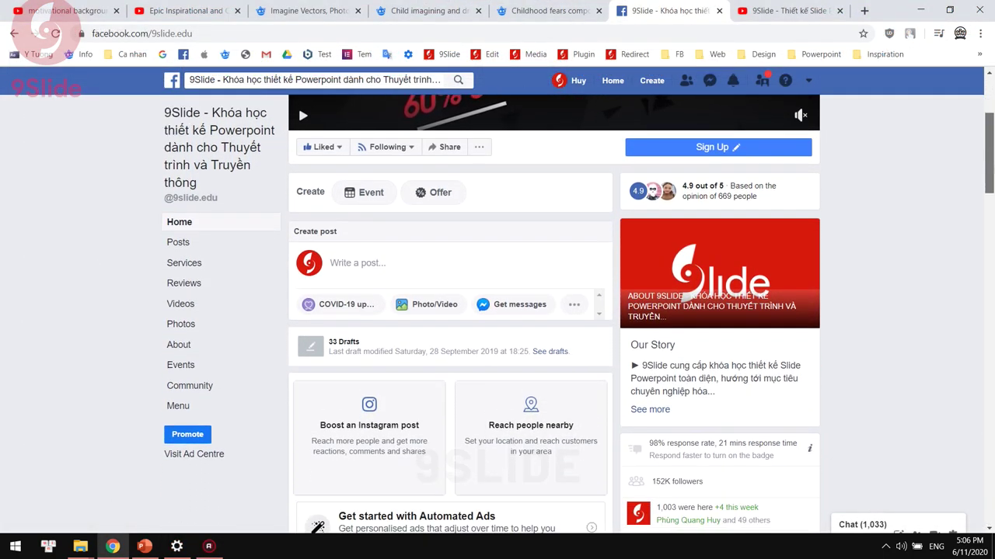
scroll(497, 310, down, 1)
scroll(497, 310, down, 1)
scroll(498, 311, down, 1)
scroll(497, 311, down, 1)
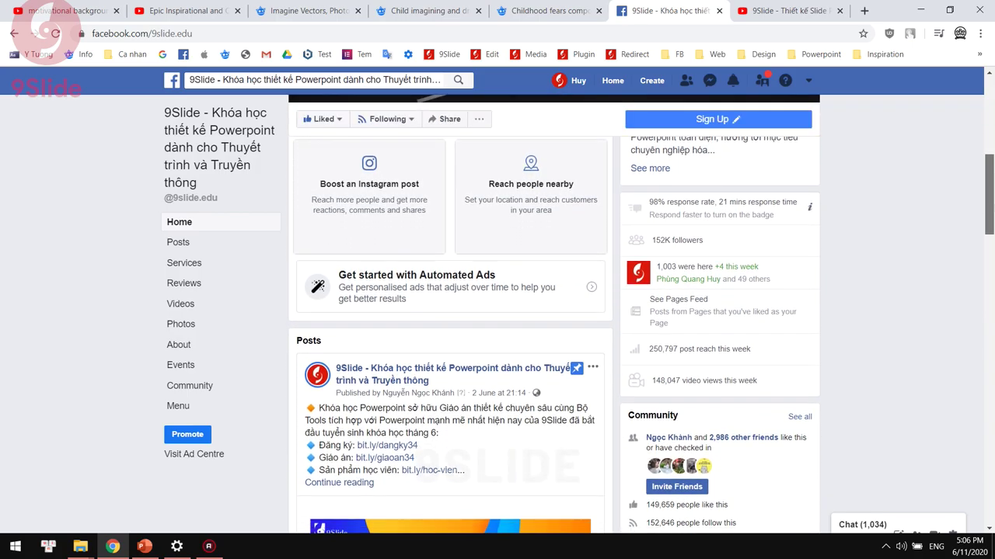
Switch to the 9Slide YouTube channel tab and scroll its home page
key(ctrl+Tab)
scroll(992, 153, down, 1)
scroll(993, 153, down, 1)
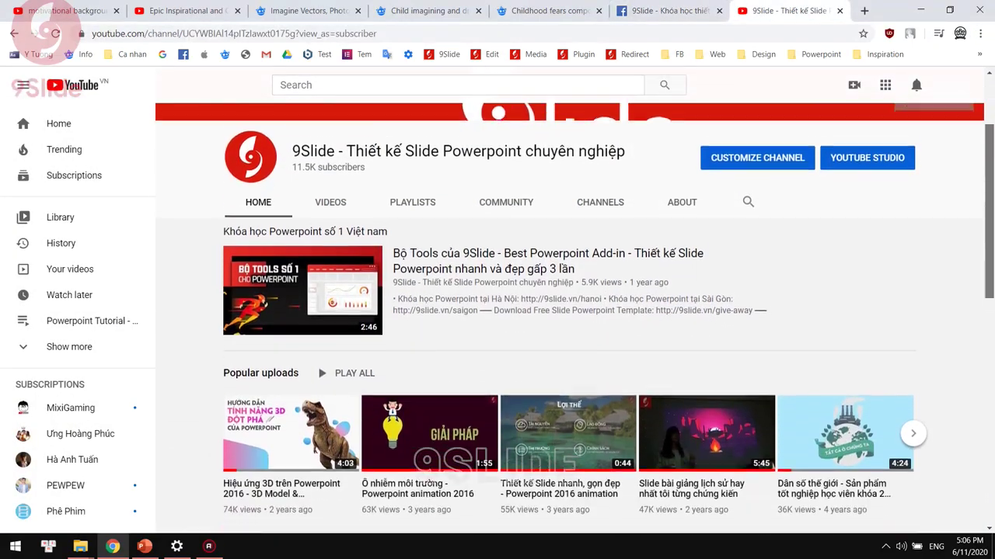
scroll(992, 153, down, 1)
scroll(992, 153, down, 1)
scroll(498, 311, down, 1)
scroll(498, 311, down, 1)
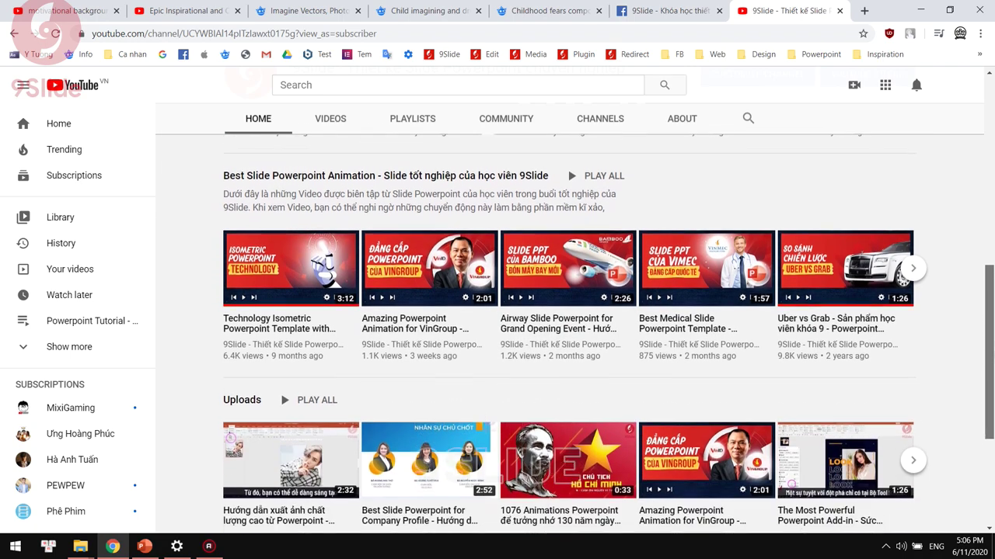